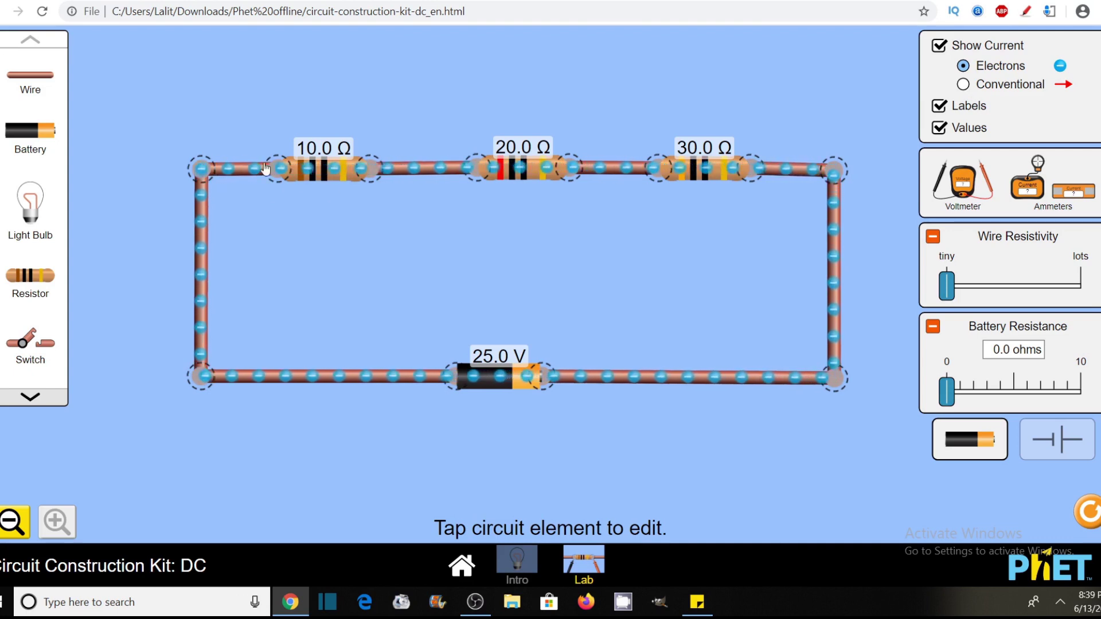
# - Place the voltmeter by the circuit and measure the voltage across the 10 Ω resistor
pyautogui.click(964, 85)
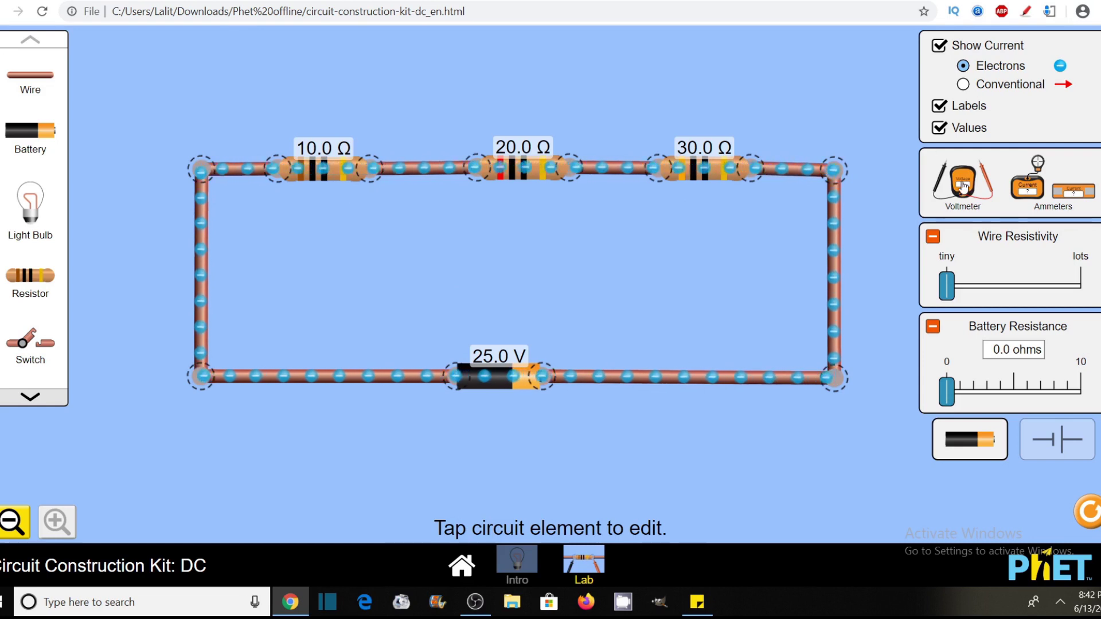
pyautogui.moveTo(964, 187); pyautogui.dragTo(729, 396)
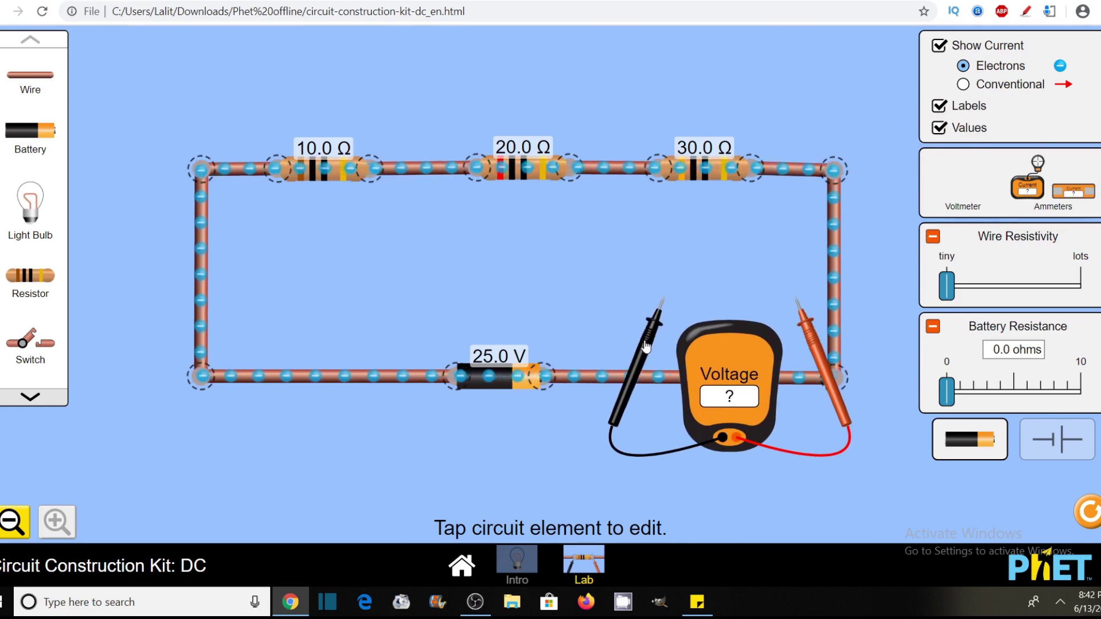
pyautogui.moveTo(646, 347); pyautogui.dragTo(190, 215)
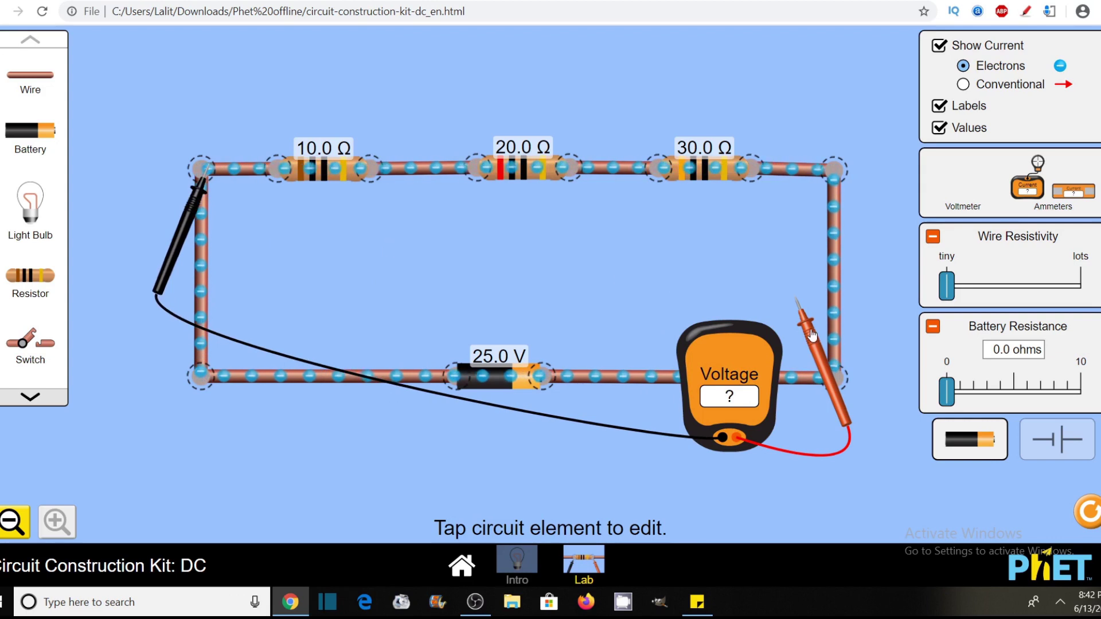
pyautogui.moveTo(812, 335); pyautogui.dragTo(424, 207)
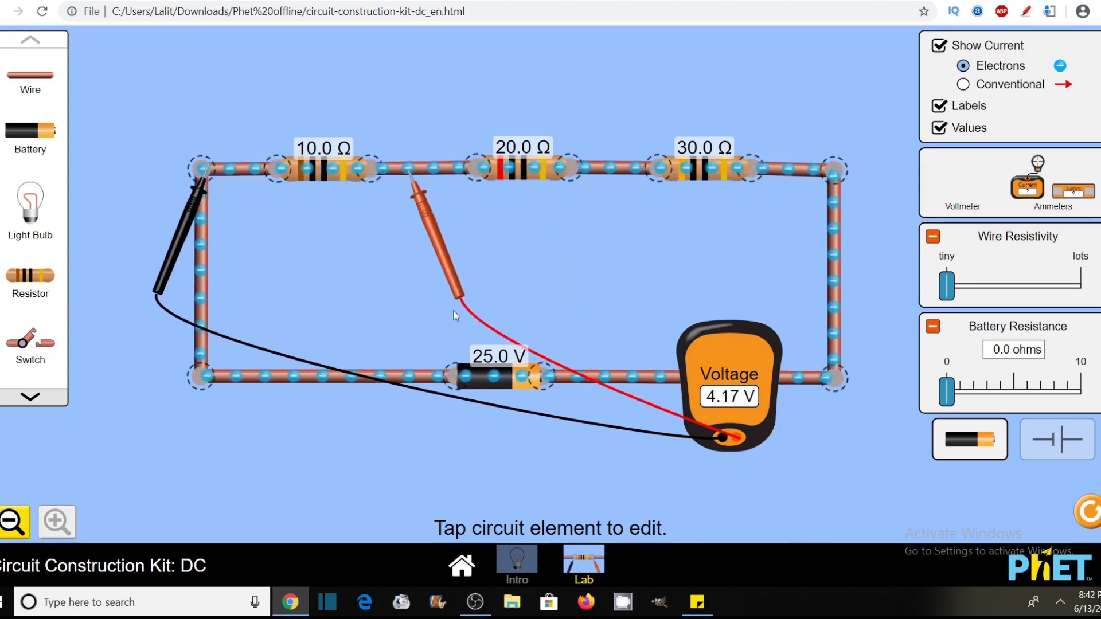
# - Measure the voltages across the 20 Ω and 30 Ω resistors, including across their adjacent combinations in the series chain
pyautogui.moveTo(457, 295); pyautogui.dragTo(660, 294)
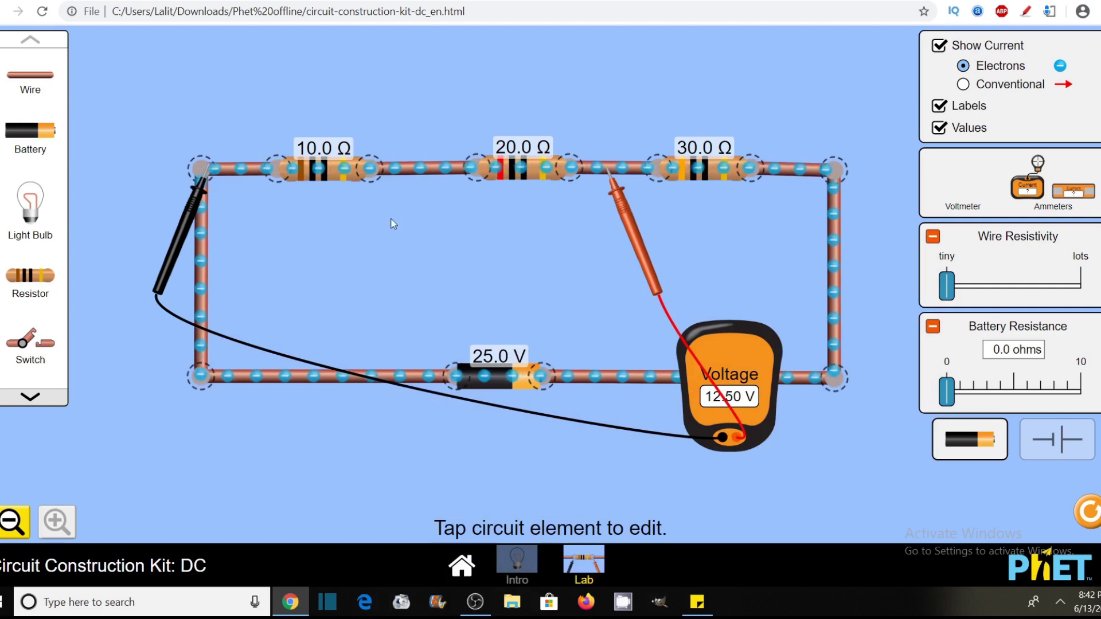
pyautogui.moveTo(198, 187); pyautogui.dragTo(413, 207)
pyautogui.moveTo(620, 209); pyautogui.dragTo(609, 206)
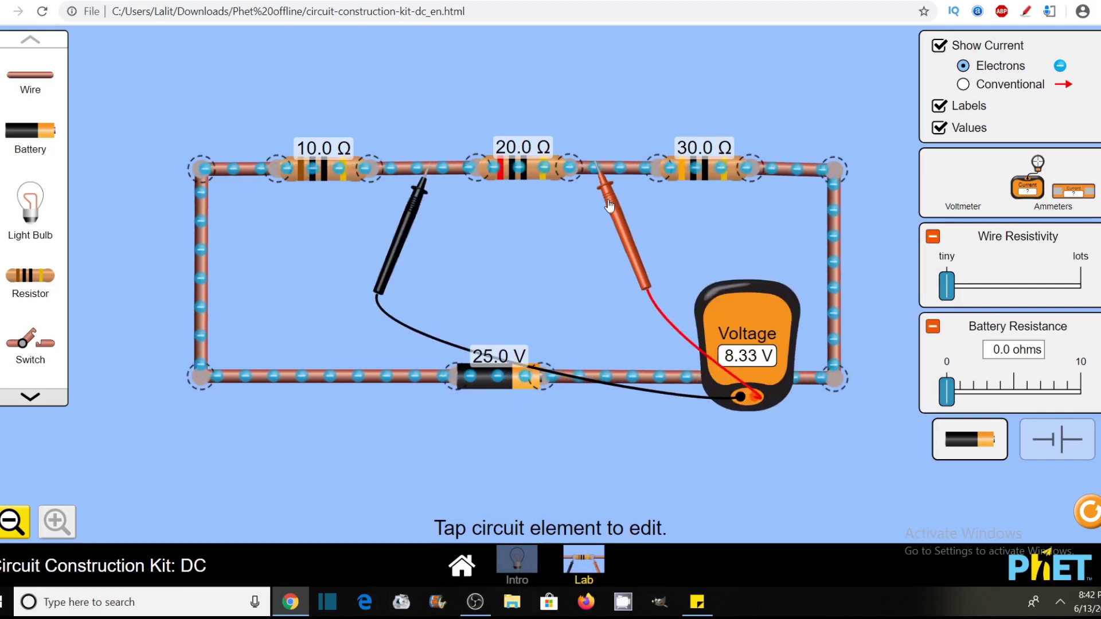
pyautogui.moveTo(610, 206); pyautogui.dragTo(806, 216)
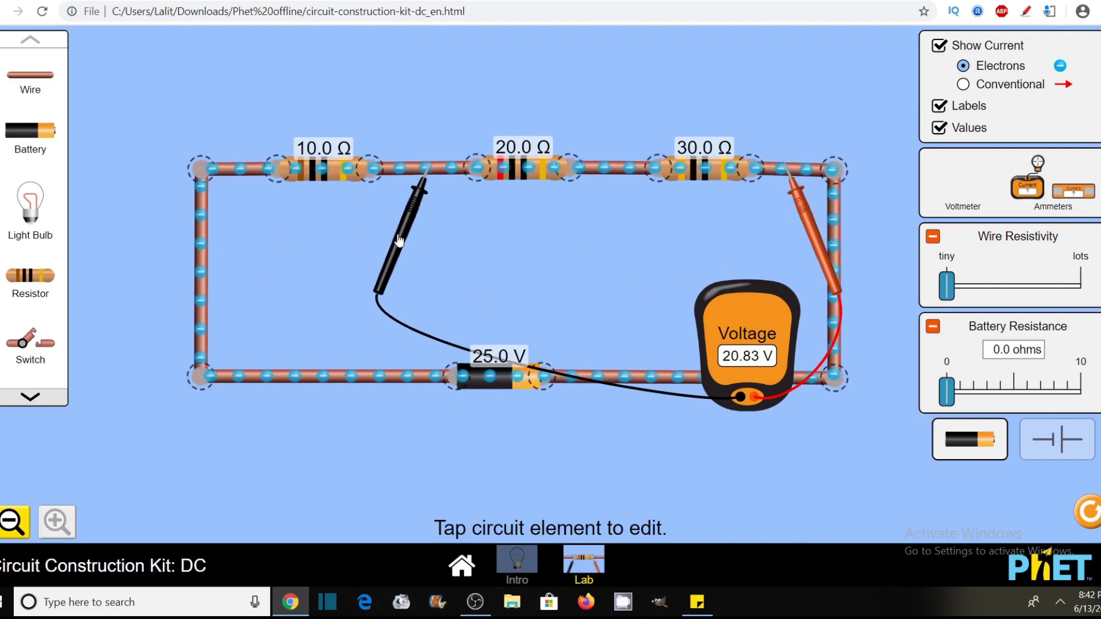
pyautogui.moveTo(400, 239); pyautogui.dragTo(585, 242)
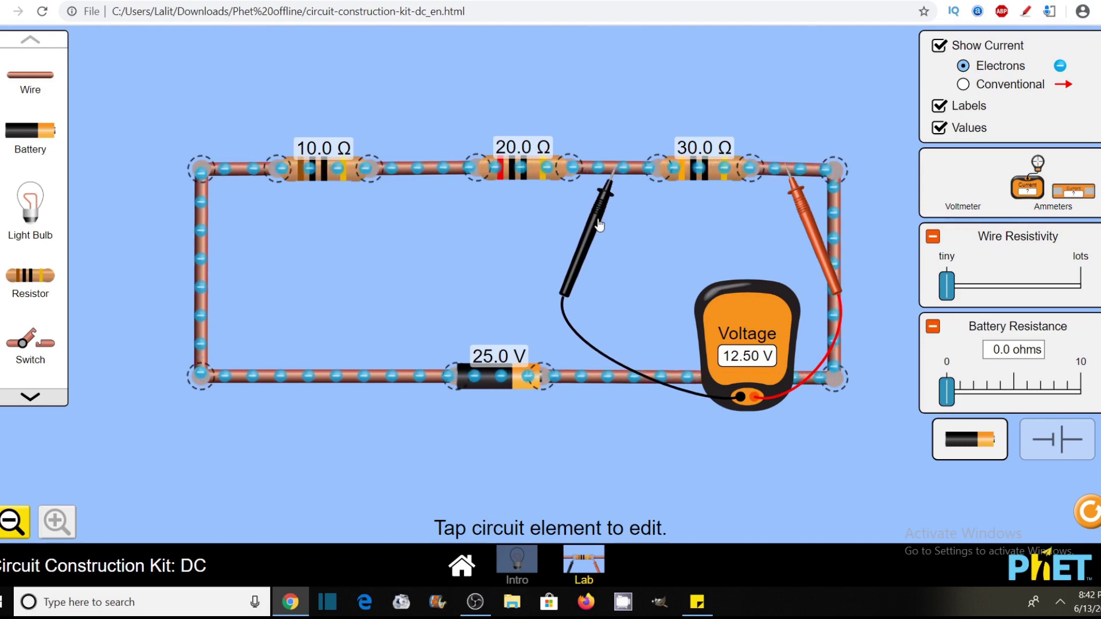
# - Measure the voltage across the 25 V battery and across the whole chain of three resistors
pyautogui.moveTo(600, 224); pyautogui.dragTo(310, 430)
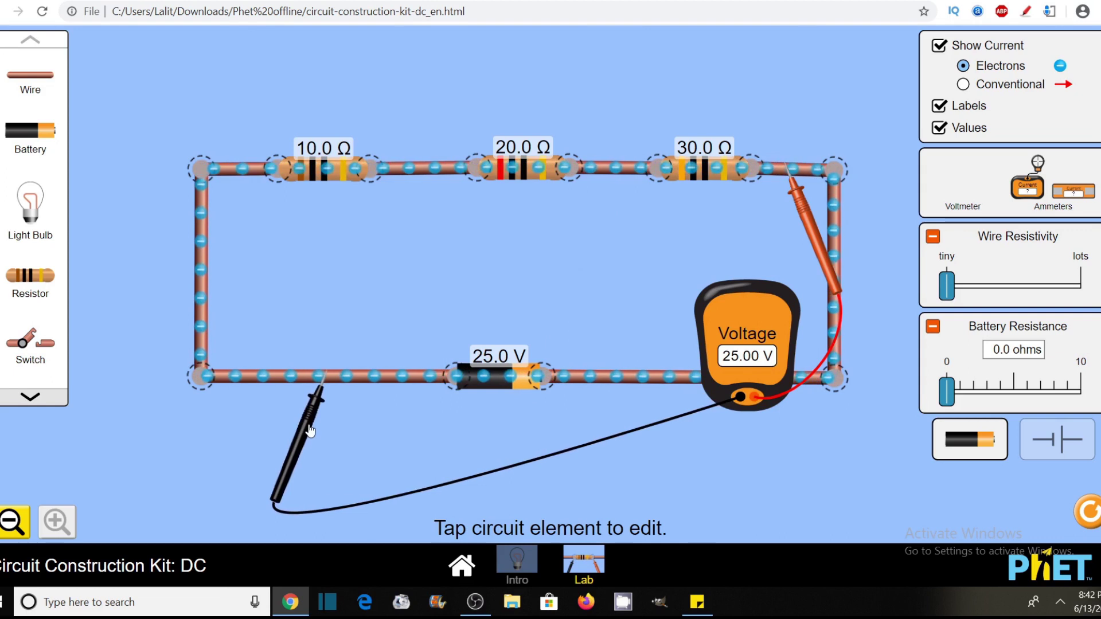
pyautogui.moveTo(803, 224); pyautogui.dragTo(621, 429)
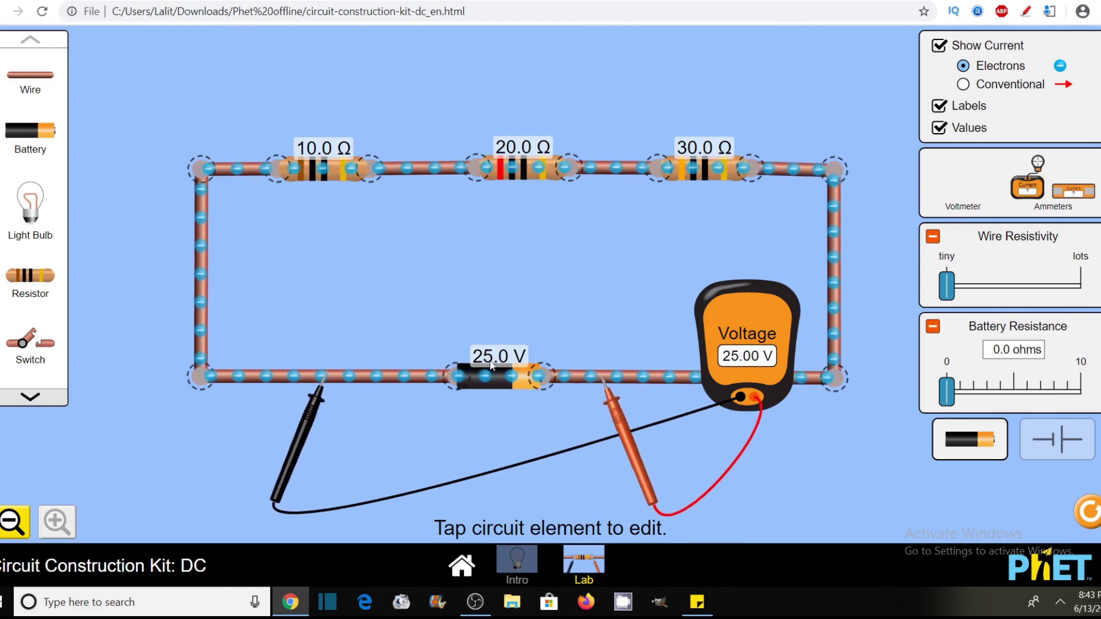
pyautogui.moveTo(314, 414); pyautogui.dragTo(215, 208)
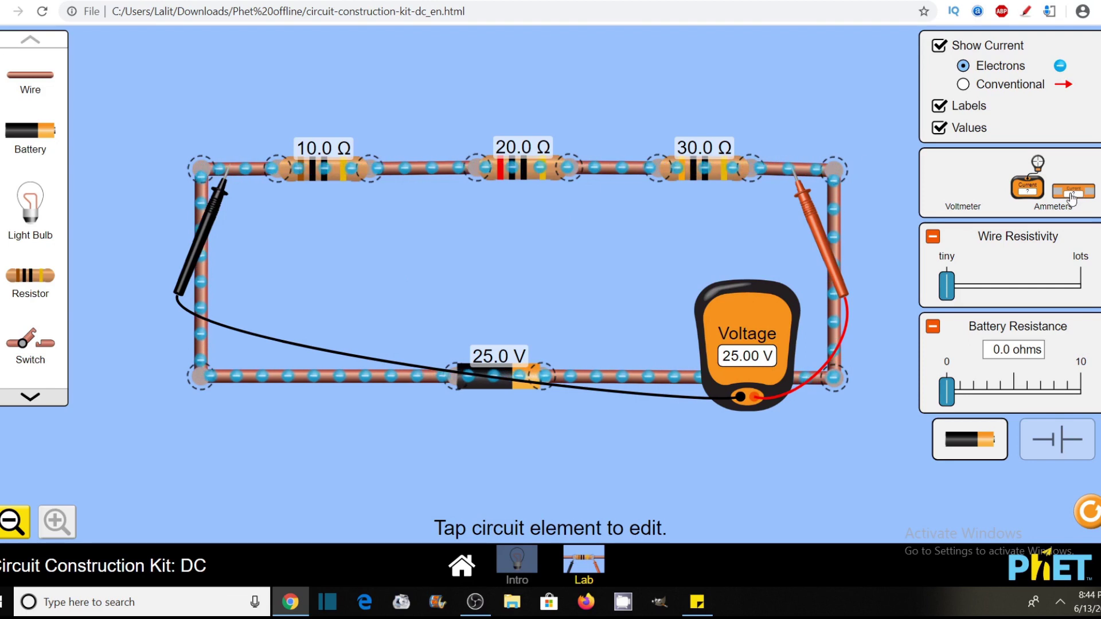
# - Split the junction before the 20 Ω resistor and connect a series ammeter between the 10 Ω and 20 Ω resistors
pyautogui.moveTo(1072, 198); pyautogui.dragTo(647, 70)
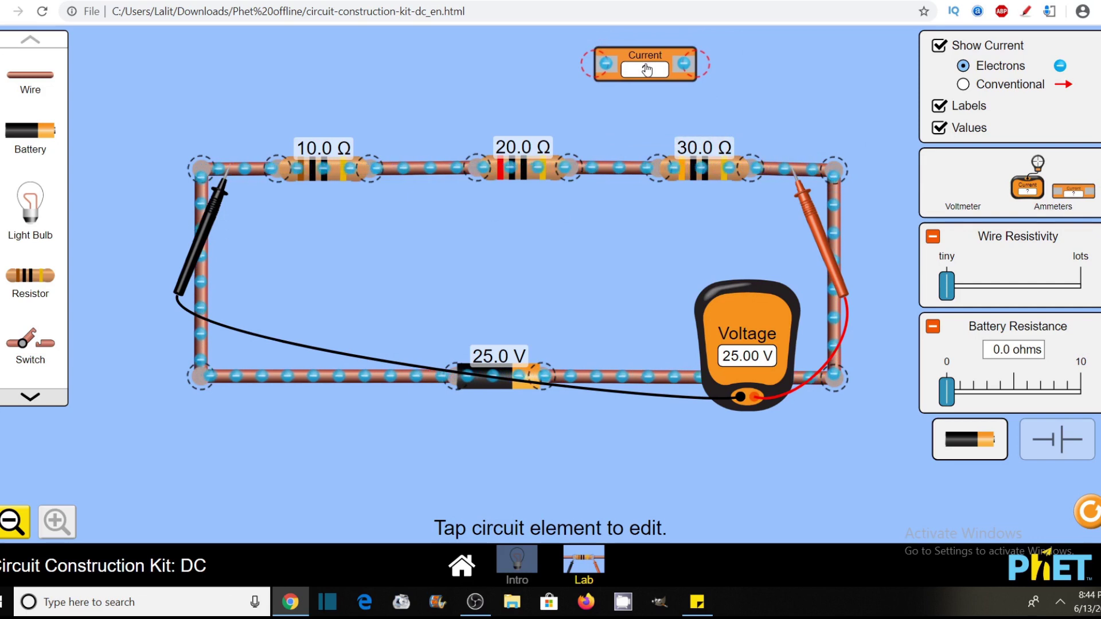
pyautogui.moveTo(641, 68); pyautogui.dragTo(631, 90)
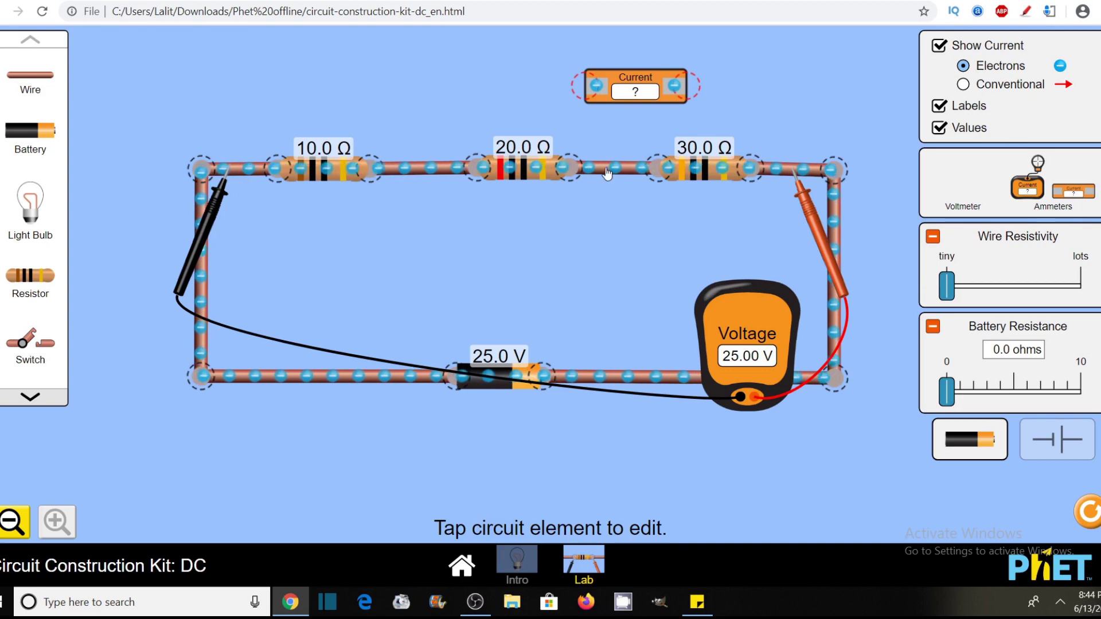
pyautogui.moveTo(477, 167); pyautogui.dragTo(420, 108)
pyautogui.click(470, 106)
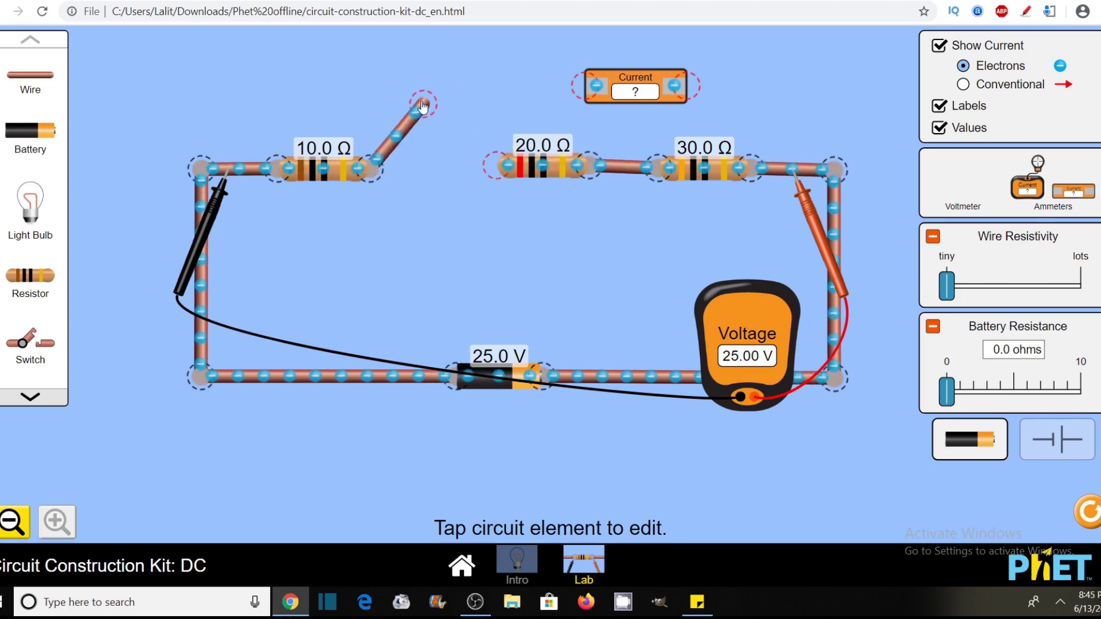
pyautogui.moveTo(599, 94); pyautogui.dragTo(460, 111)
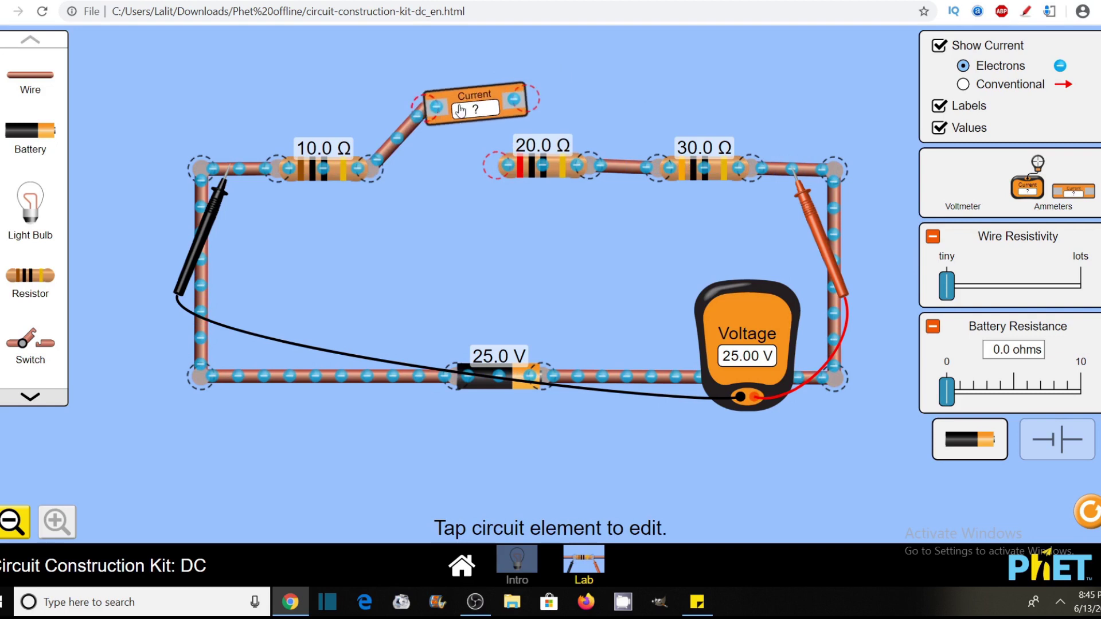
pyautogui.moveTo(497, 167); pyautogui.dragTo(545, 113)
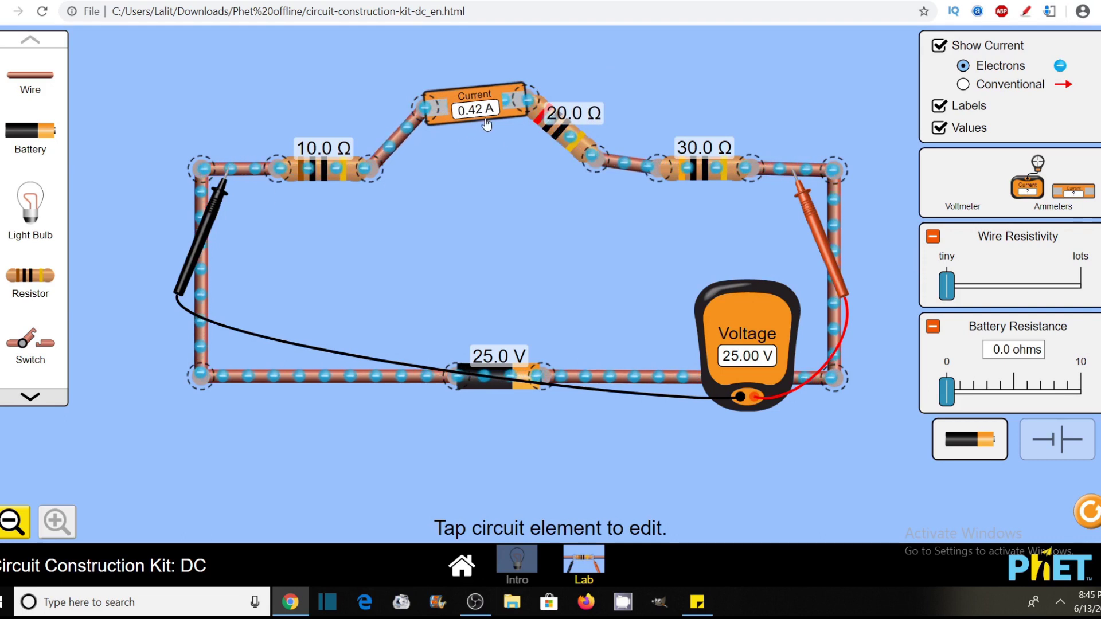
pyautogui.moveTo(501, 109); pyautogui.dragTo(495, 122)
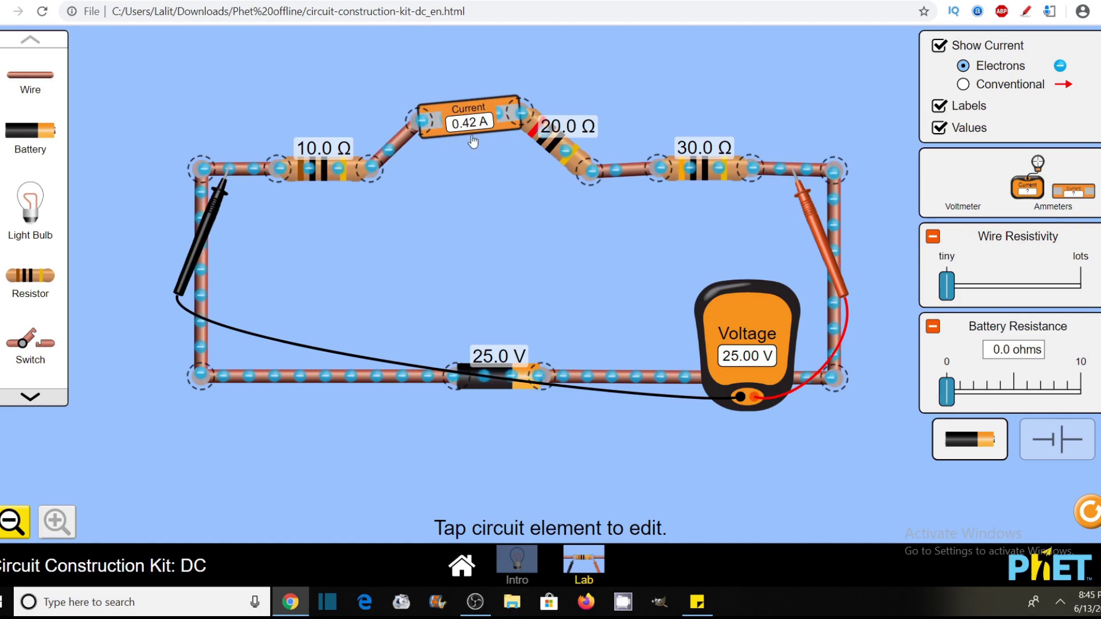
pyautogui.moveTo(472, 131); pyautogui.dragTo(462, 152)
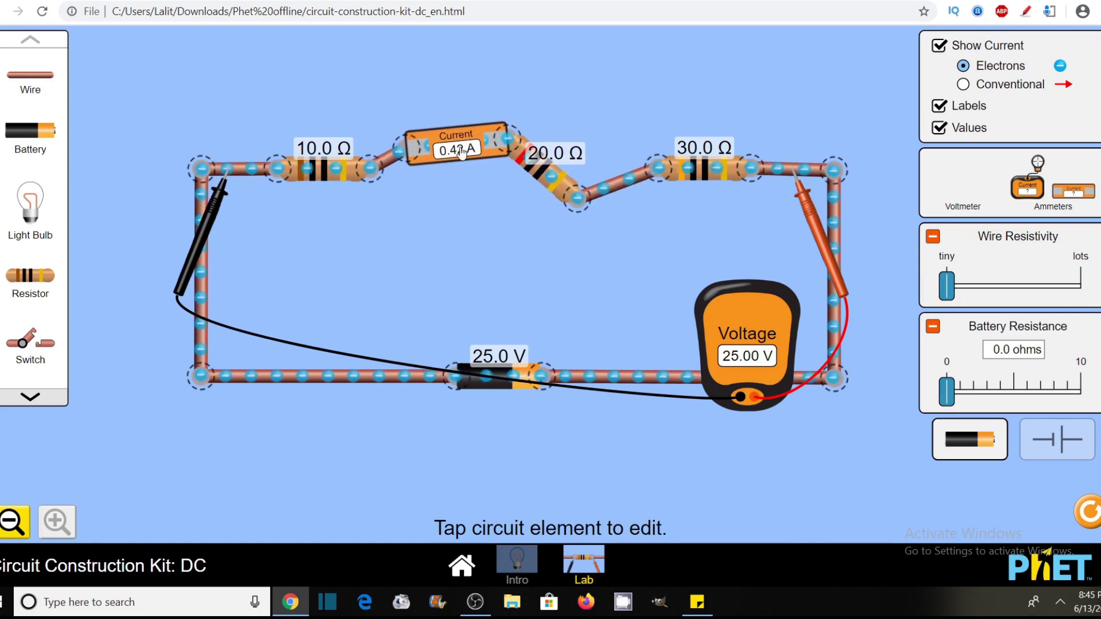
# - Replace the wire between the 20 Ω and 30 Ω resistors with a second series ammeter
pyautogui.click(625, 185)
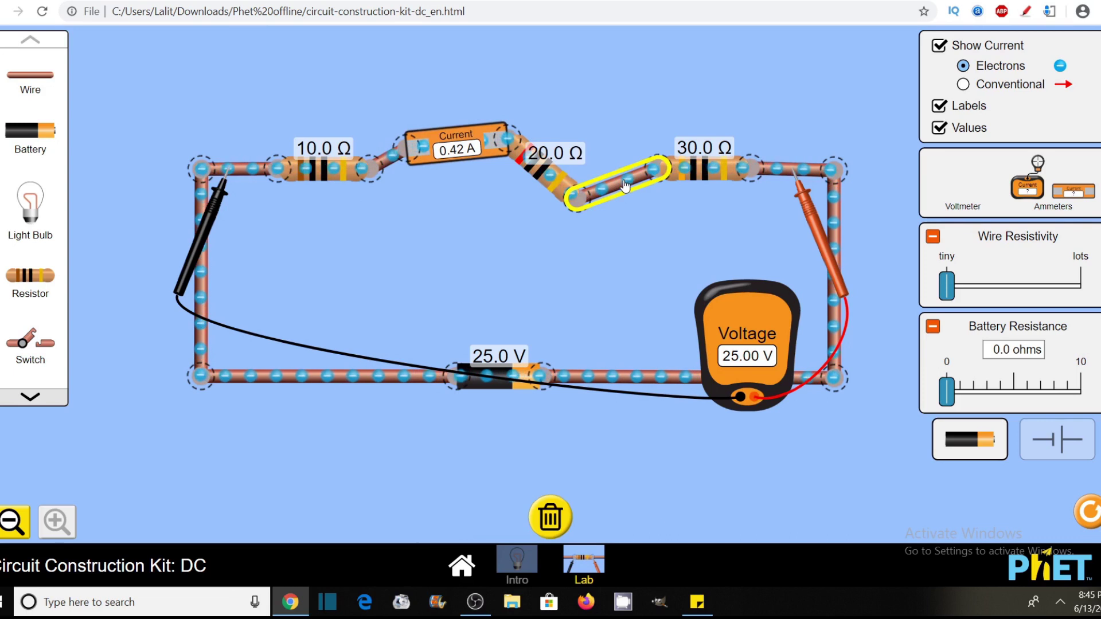
pyautogui.press('Delete')
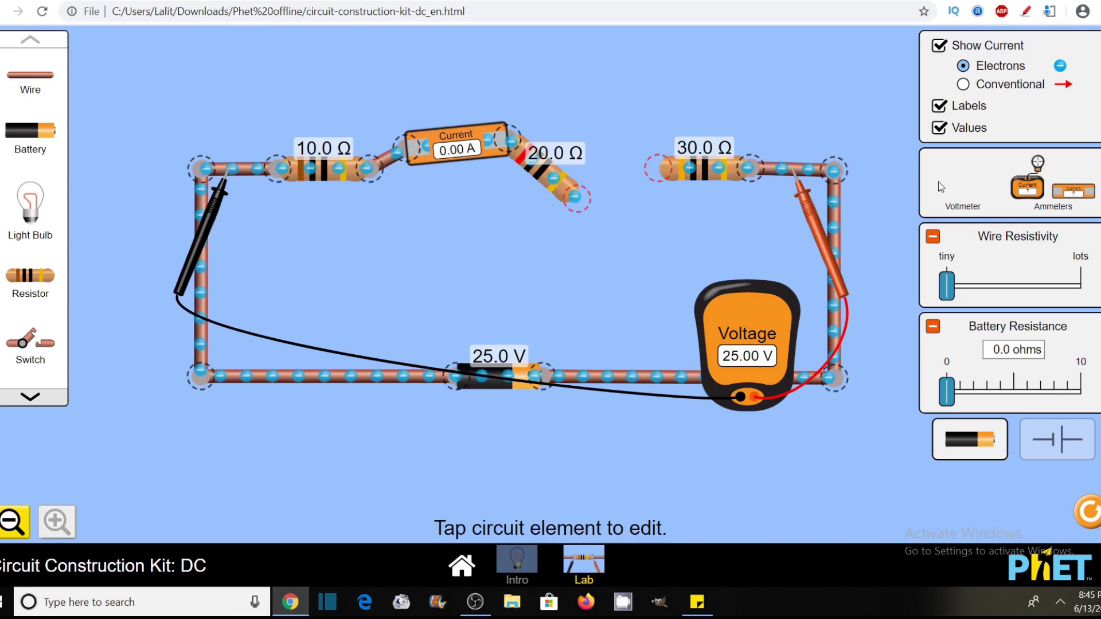
pyautogui.moveTo(1077, 194); pyautogui.dragTo(657, 100)
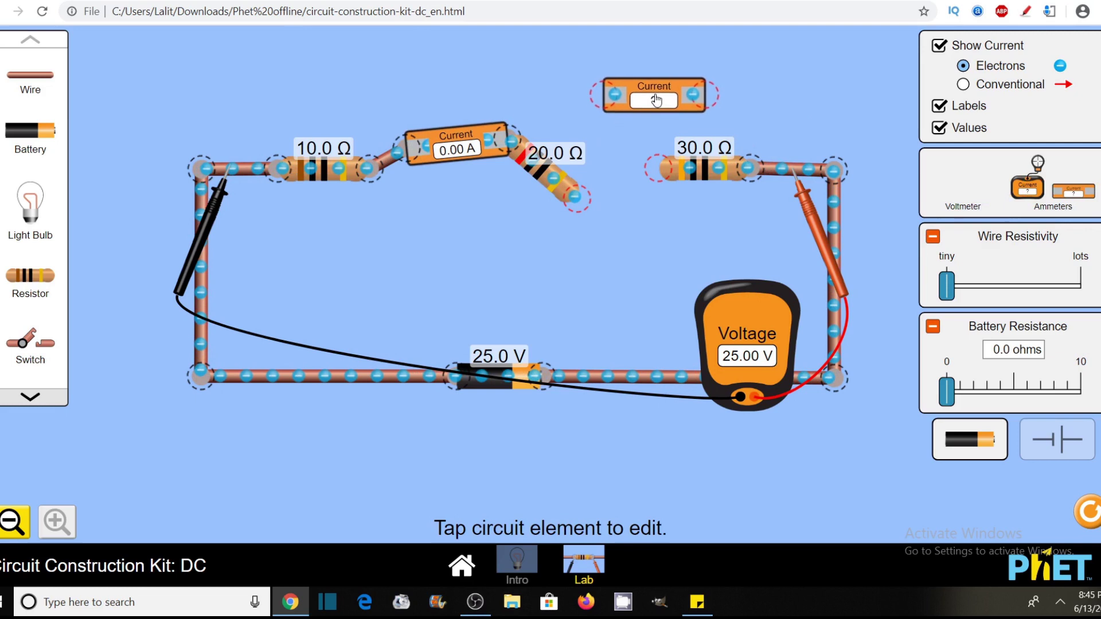
pyautogui.moveTo(584, 202); pyautogui.dragTo(595, 114)
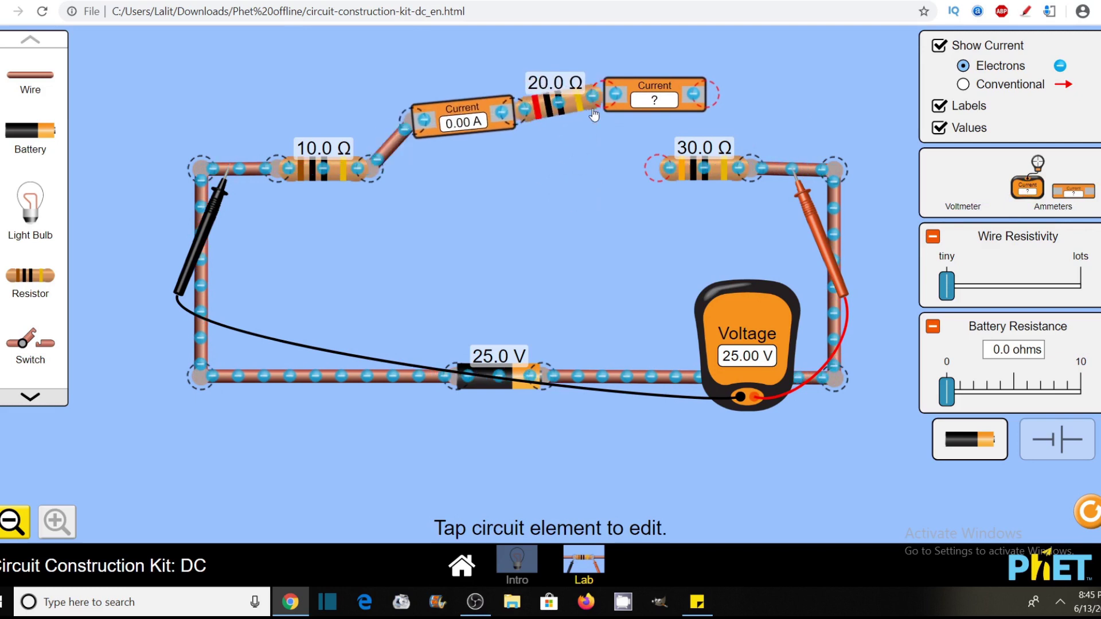
pyautogui.moveTo(657, 169); pyautogui.dragTo(722, 108)
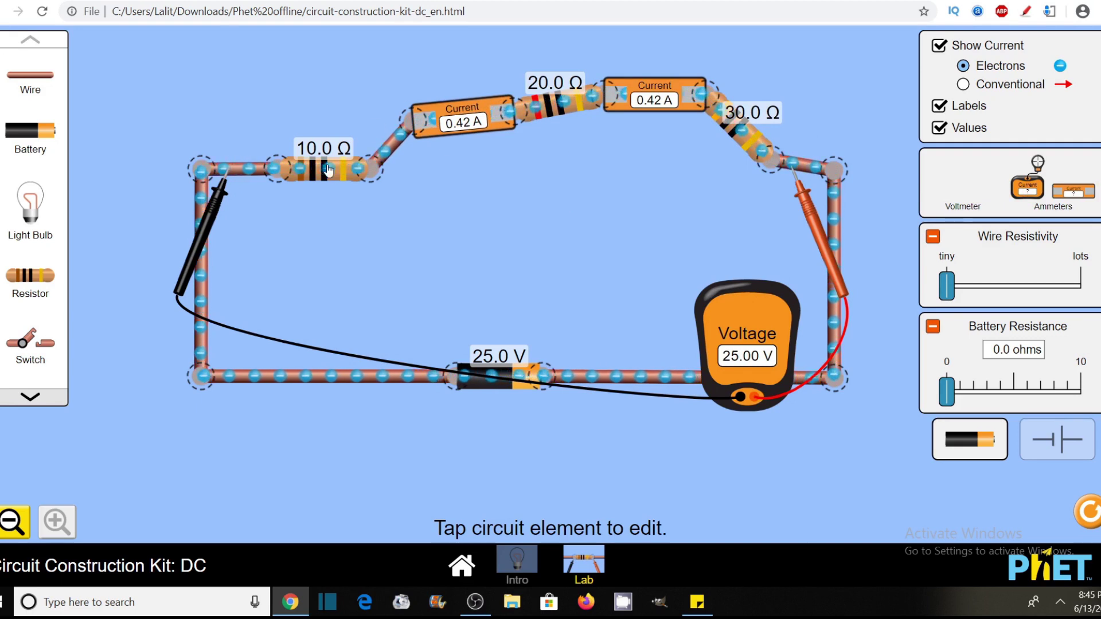
# - Rearrange the resistor and ammeter chain along the circuit's upper side and put the voltmeter back in the toolbox
pyautogui.moveTo(328, 169); pyautogui.dragTo(221, 98)
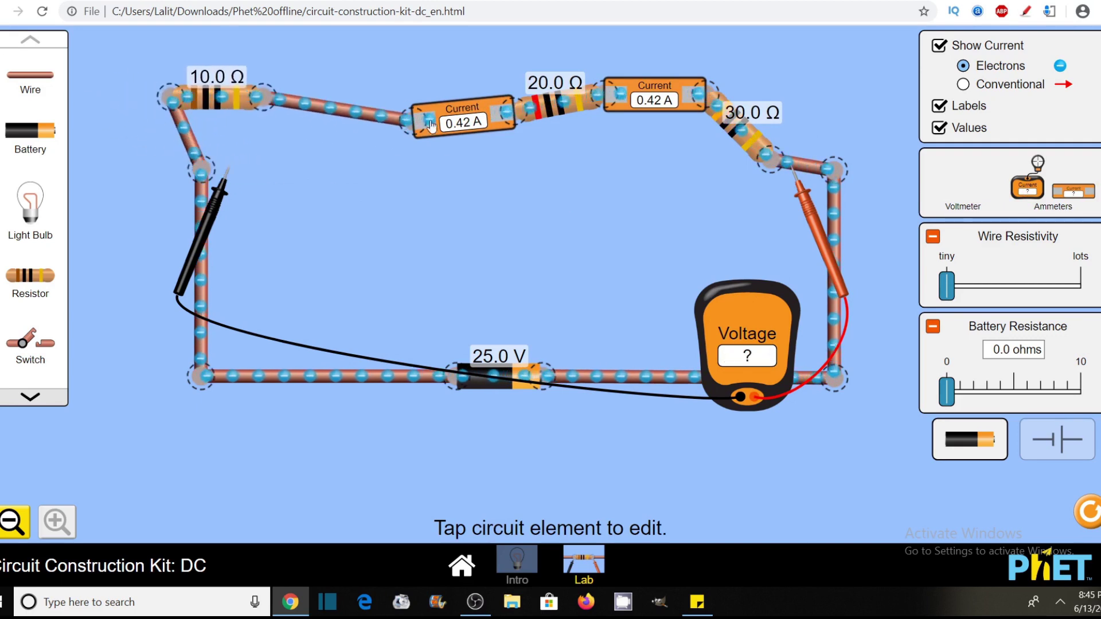
pyautogui.moveTo(431, 124); pyautogui.dragTo(391, 123)
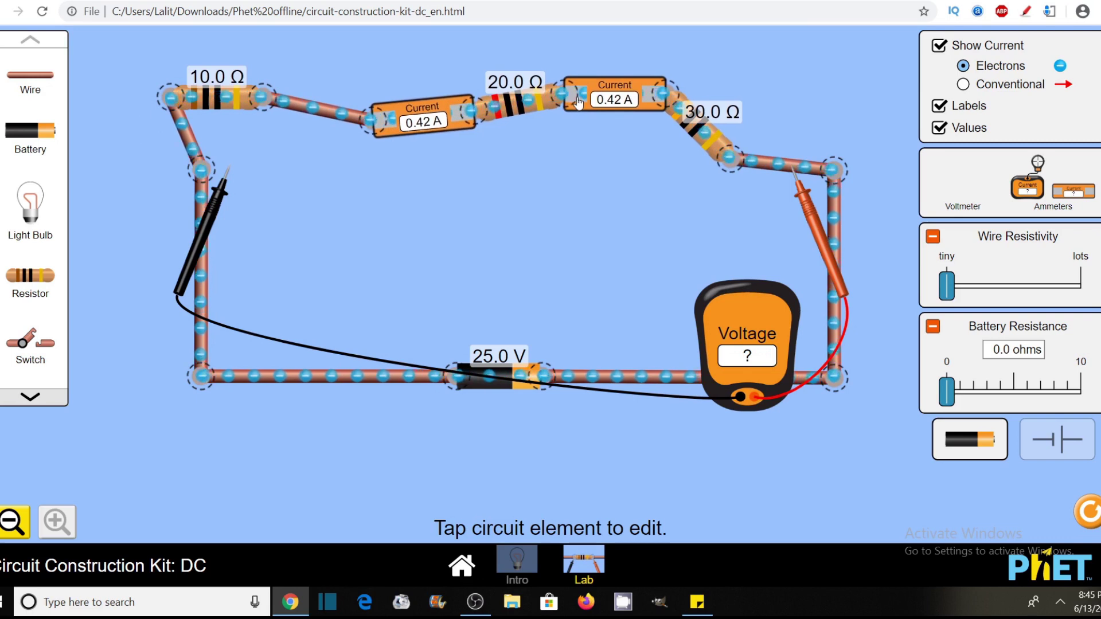
pyautogui.moveTo(578, 104); pyautogui.dragTo(597, 102)
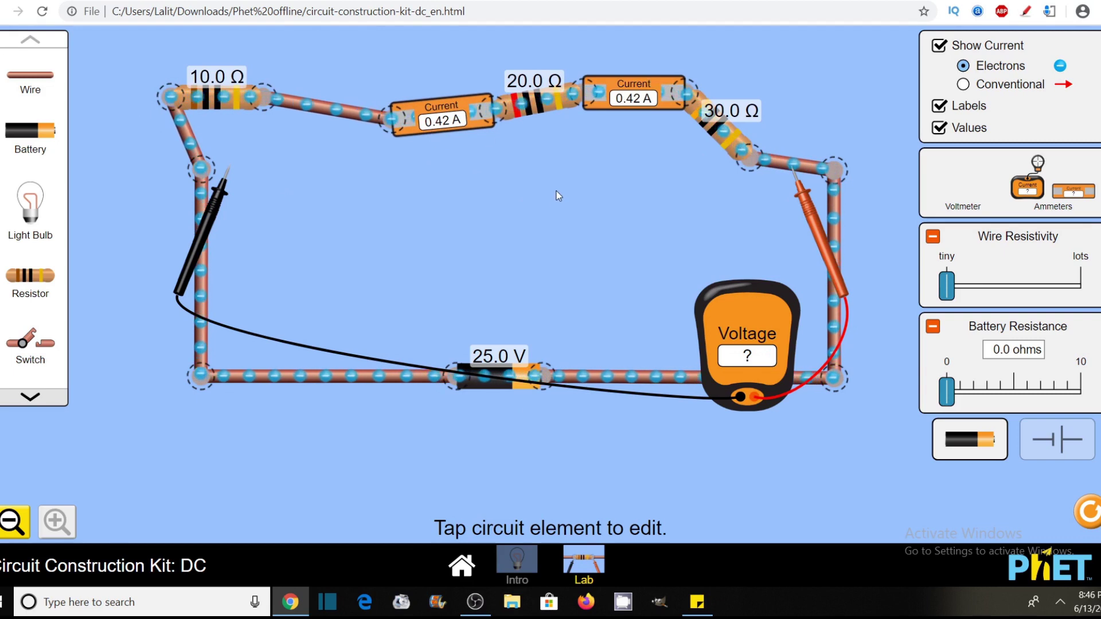
pyautogui.moveTo(348, 112); pyautogui.dragTo(373, 145)
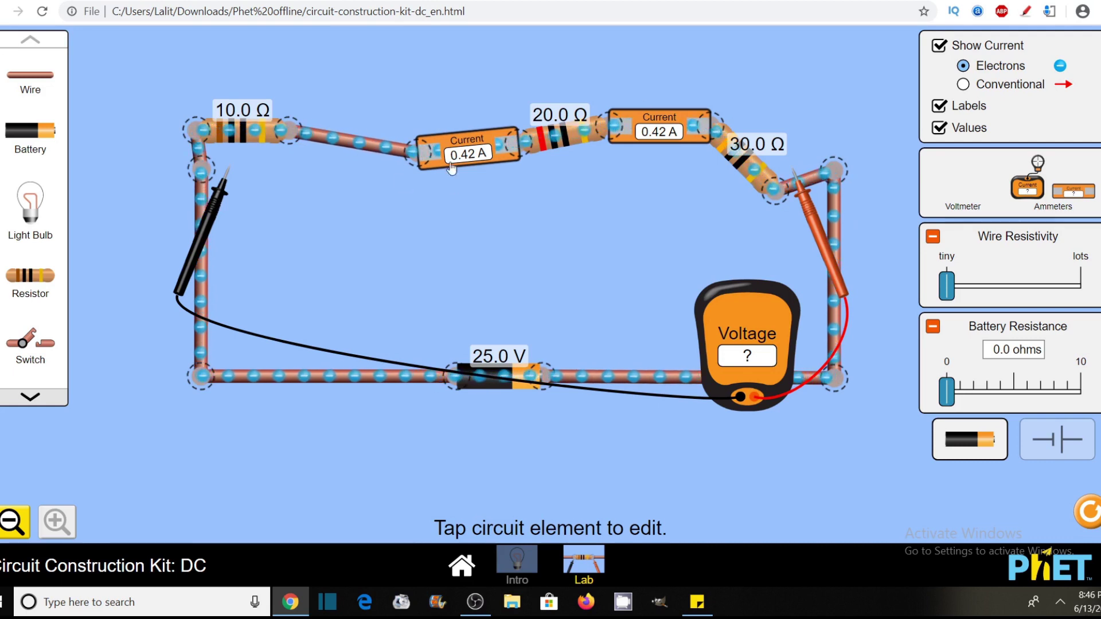
pyautogui.moveTo(754, 327); pyautogui.dragTo(993, 185)
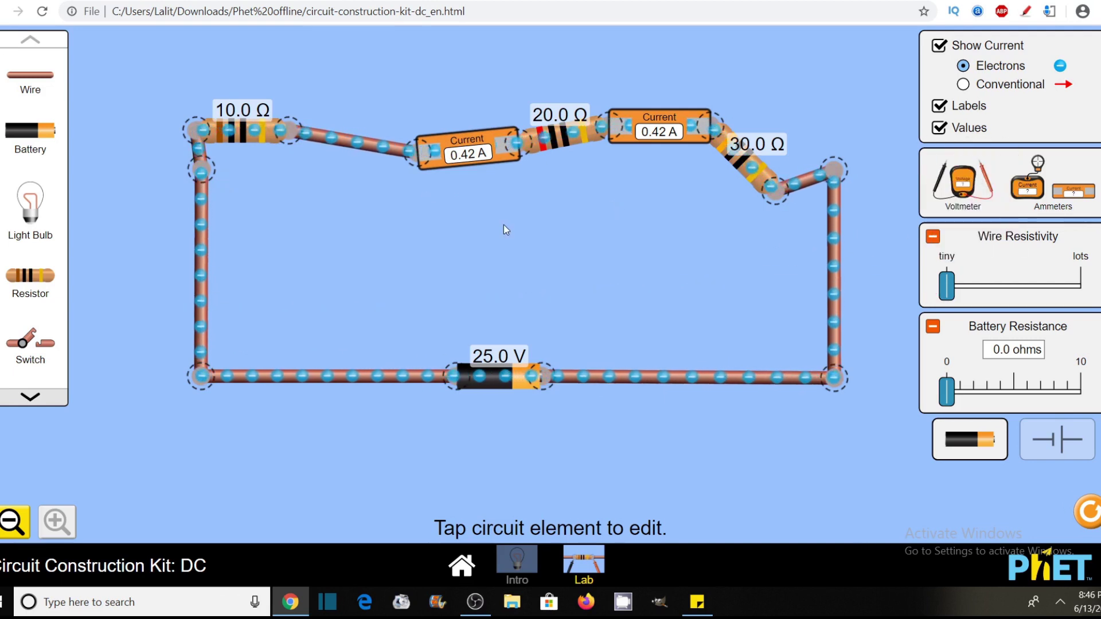
pyautogui.moveTo(472, 160); pyautogui.dragTo(434, 146)
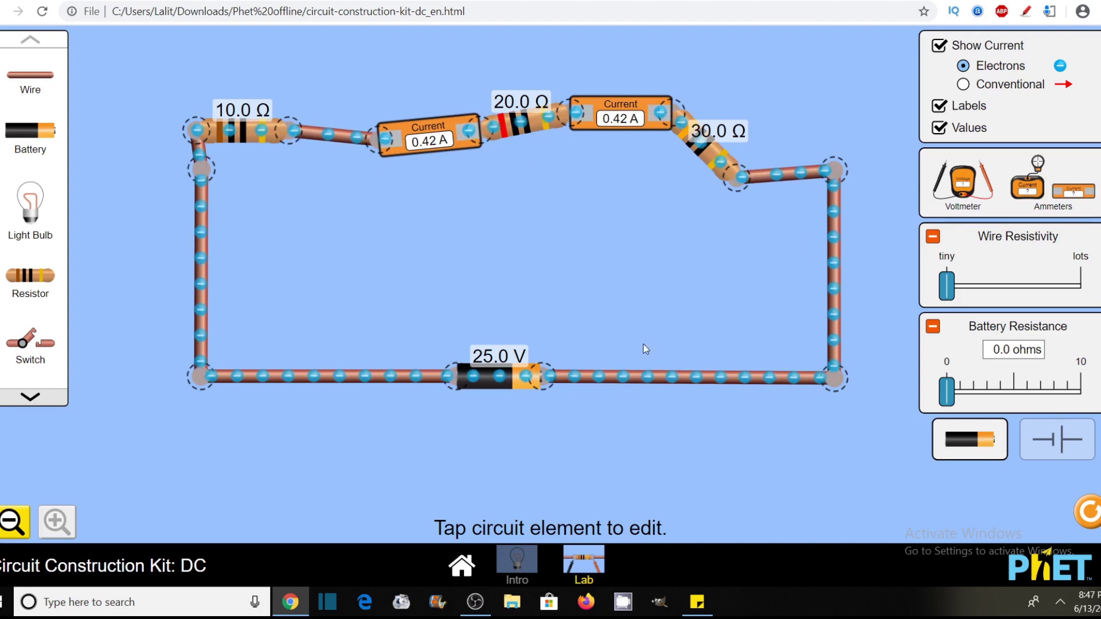
# - Split the circuit's upper-right corner junction and connect a third series ammeter after the 30 Ω resistor
pyautogui.click(835, 236)
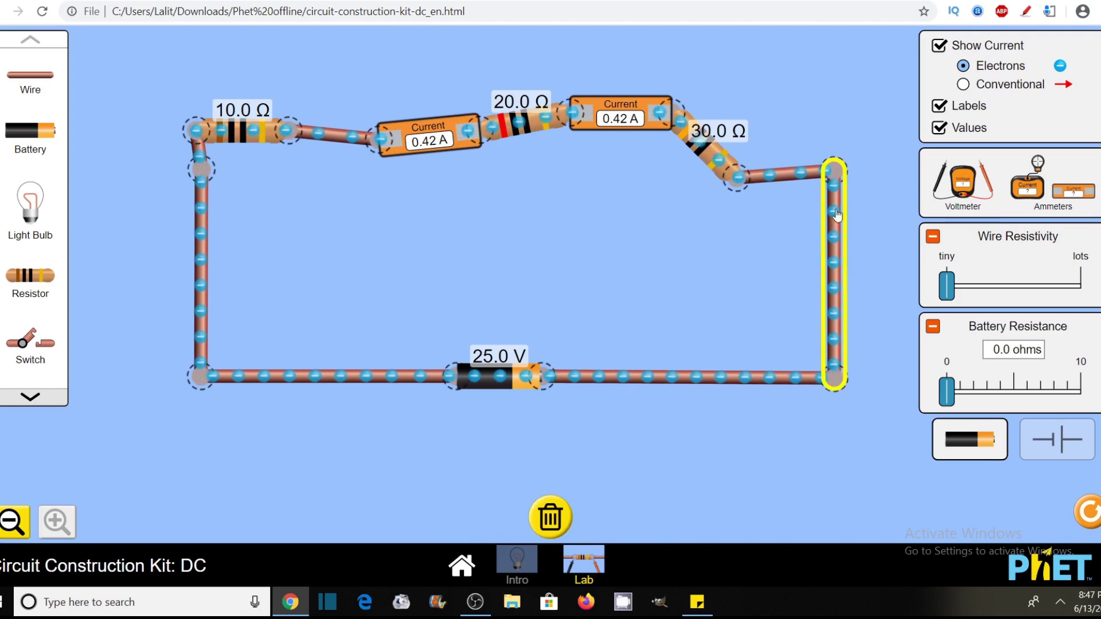
pyautogui.click(835, 172)
pyautogui.click(873, 127)
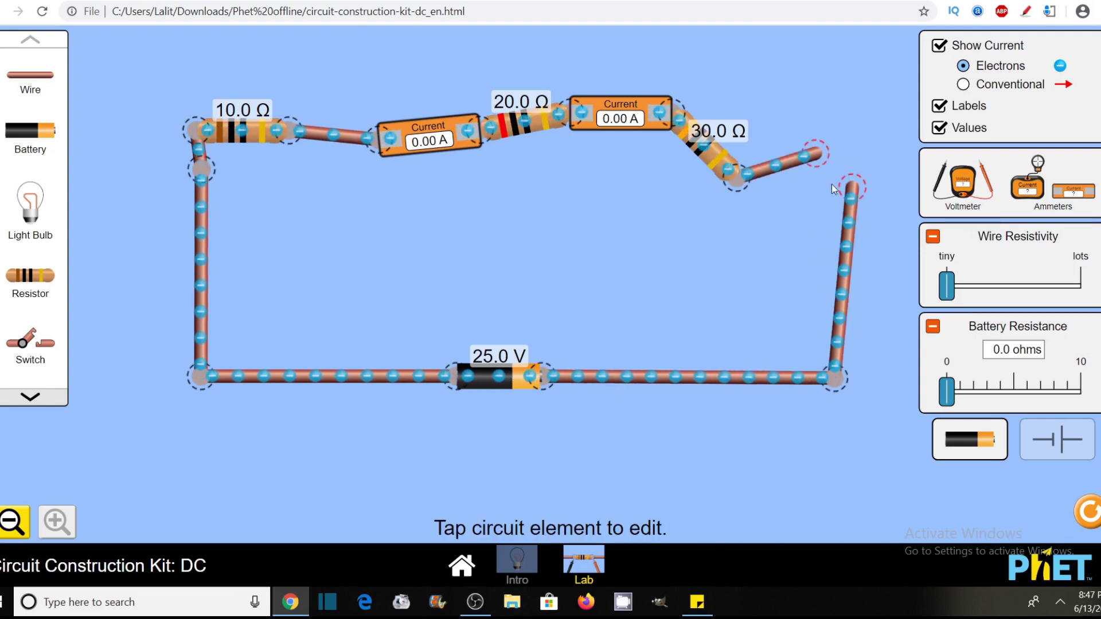
pyautogui.moveTo(1031, 195); pyautogui.dragTo(996, 183)
pyautogui.moveTo(1078, 200); pyautogui.dragTo(860, 233)
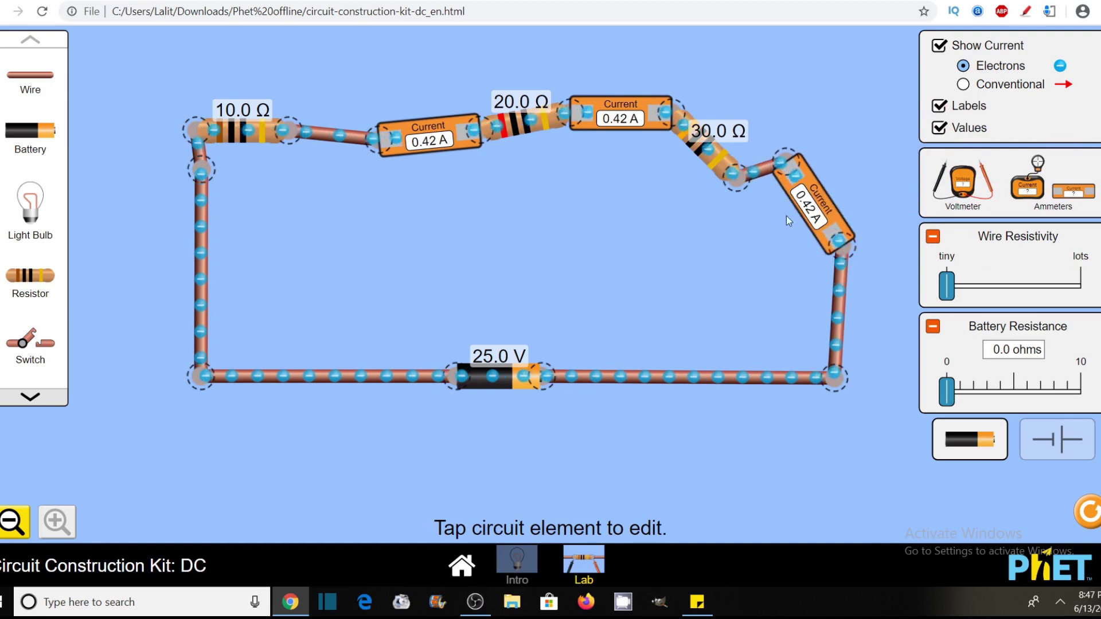
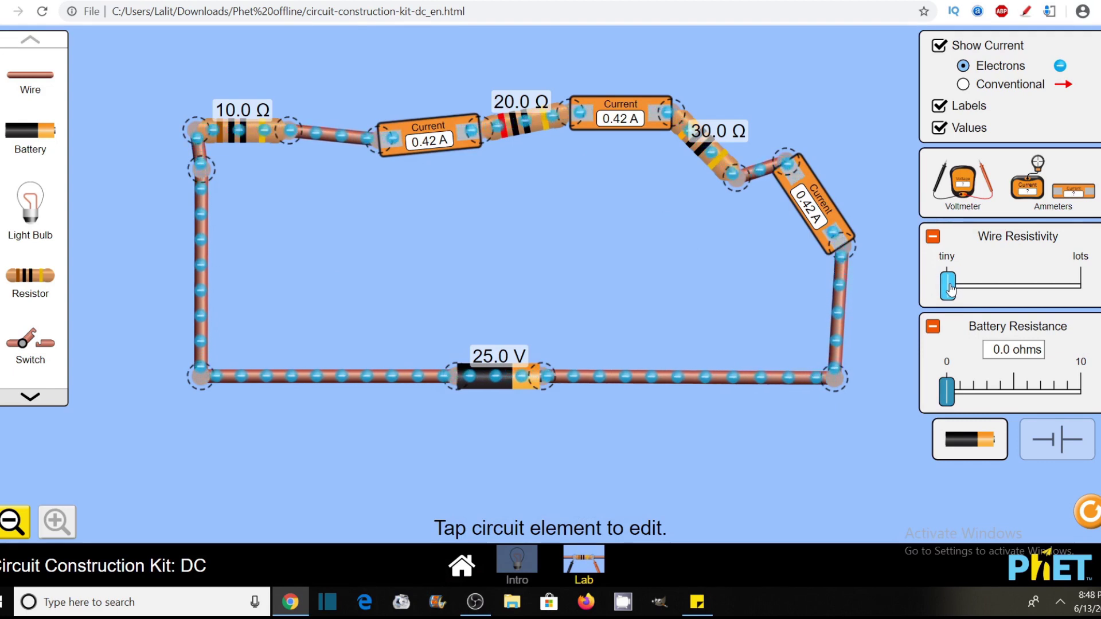
# - Raise the wire resistivity to mid-scale and measure the voltage between two points on the circuit's left vertical wire
pyautogui.moveTo(950, 288); pyautogui.dragTo(1015, 288)
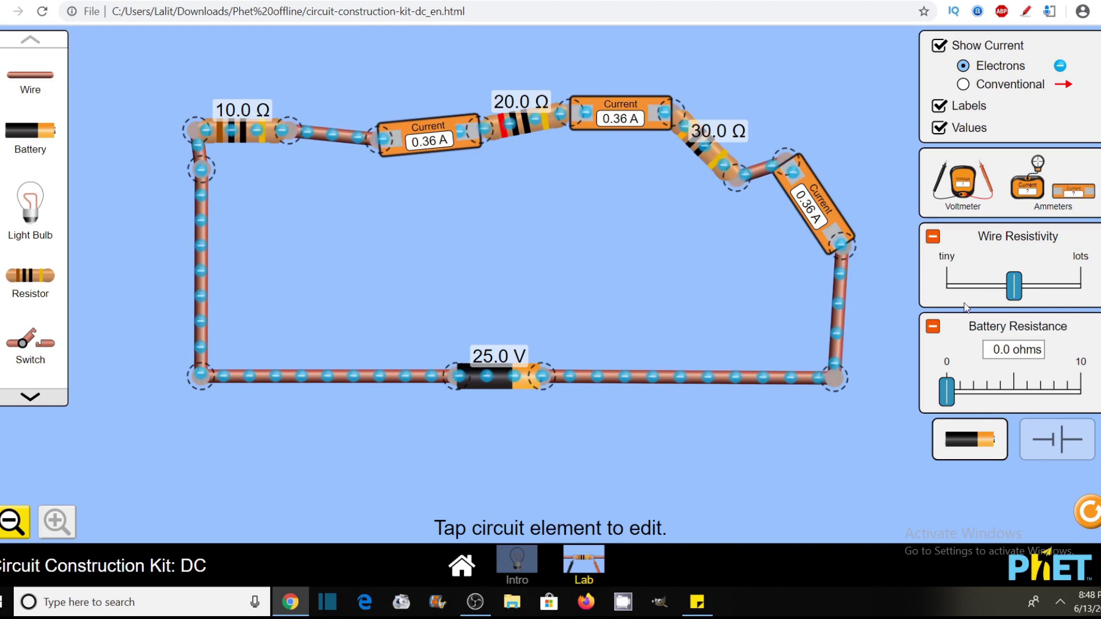
pyautogui.moveTo(963, 182); pyautogui.dragTo(715, 394)
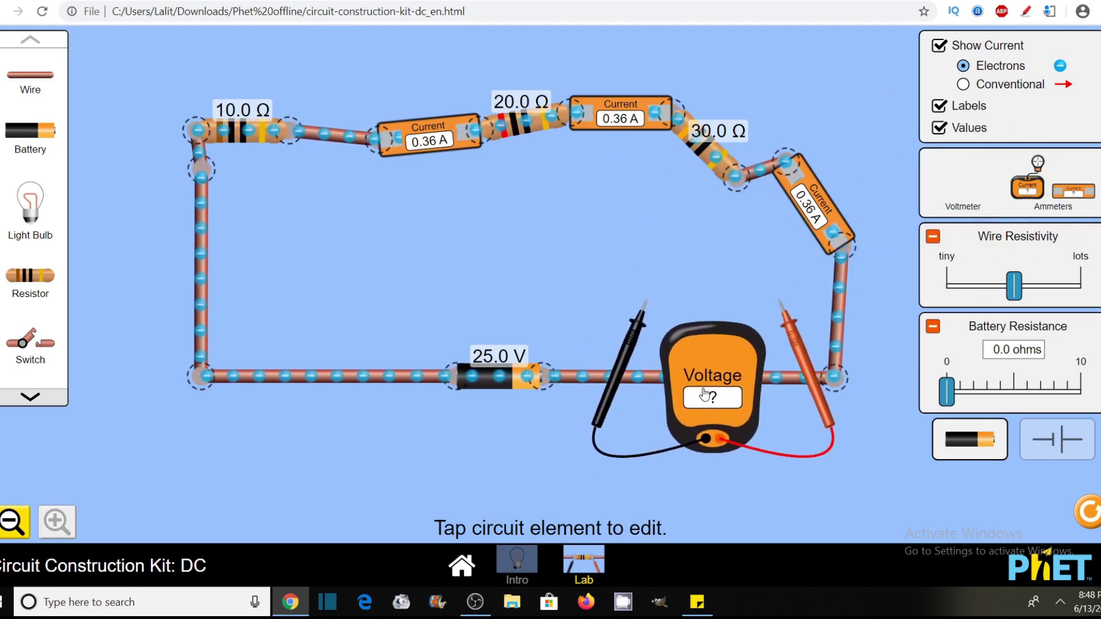
pyautogui.moveTo(629, 350); pyautogui.dragTo(178, 350)
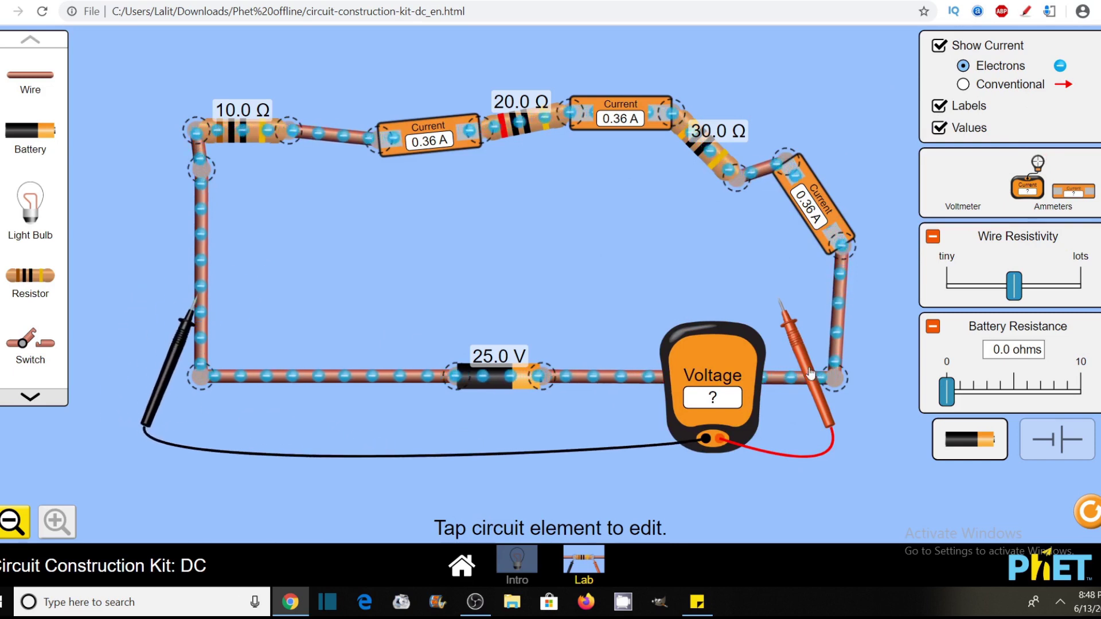
pyautogui.moveTo(808, 373); pyautogui.dragTo(237, 270)
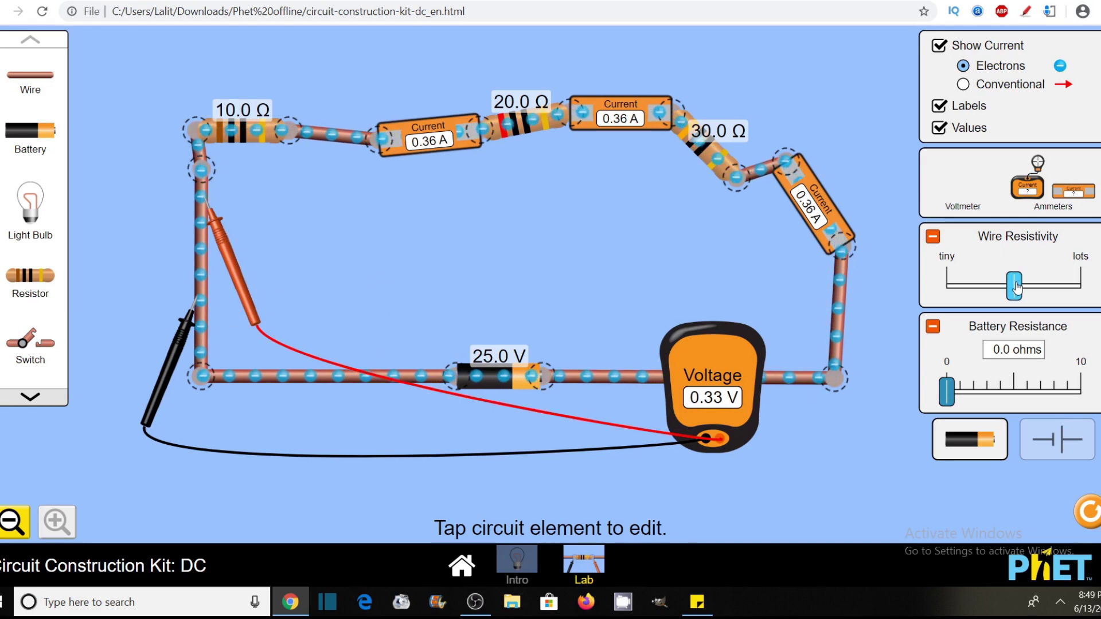
# - Vary the wire resistivity up and down, leave it just above tiny, and return the voltmeter to the toolbox
pyautogui.moveTo(1014, 286); pyautogui.dragTo(944, 292)
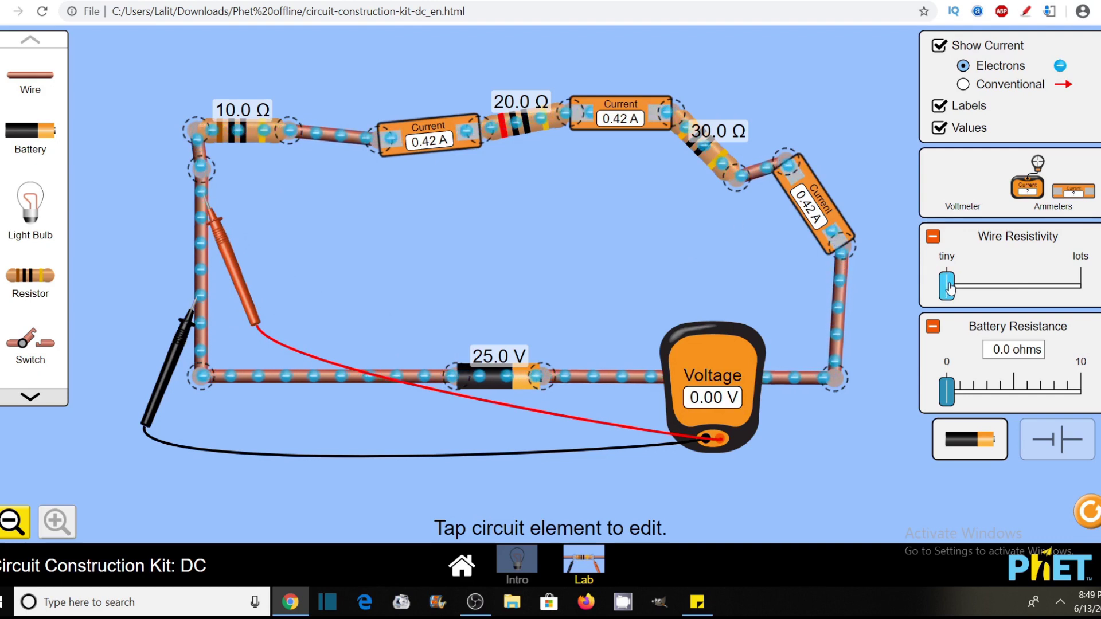
pyautogui.moveTo(948, 288); pyautogui.dragTo(960, 290)
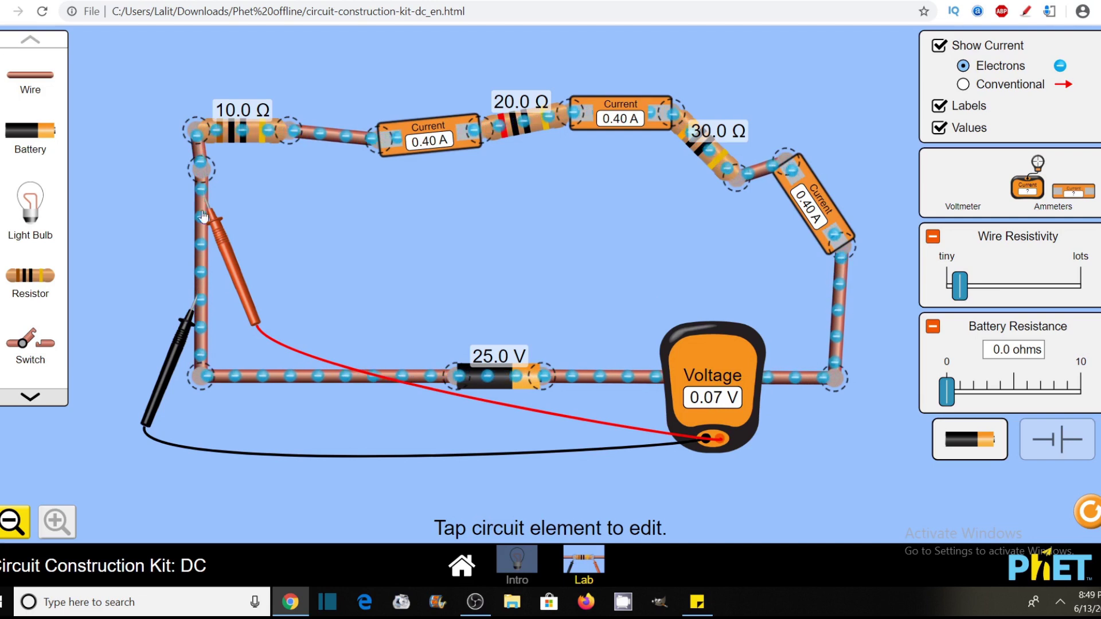
pyautogui.moveTo(961, 289); pyautogui.dragTo(1047, 290)
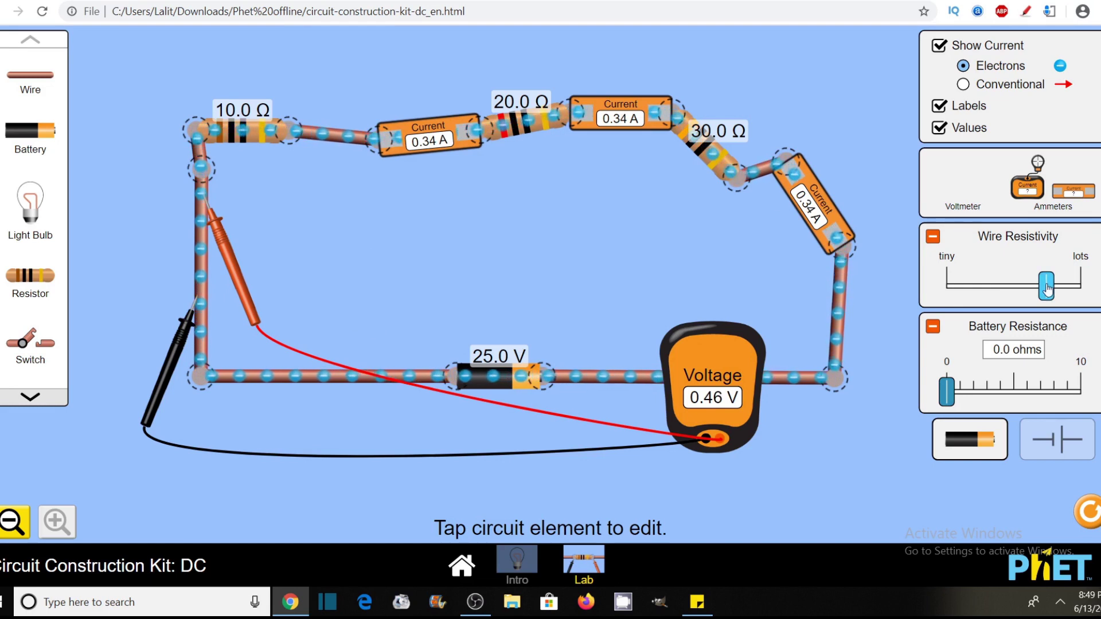
pyautogui.moveTo(1045, 290); pyautogui.dragTo(953, 294)
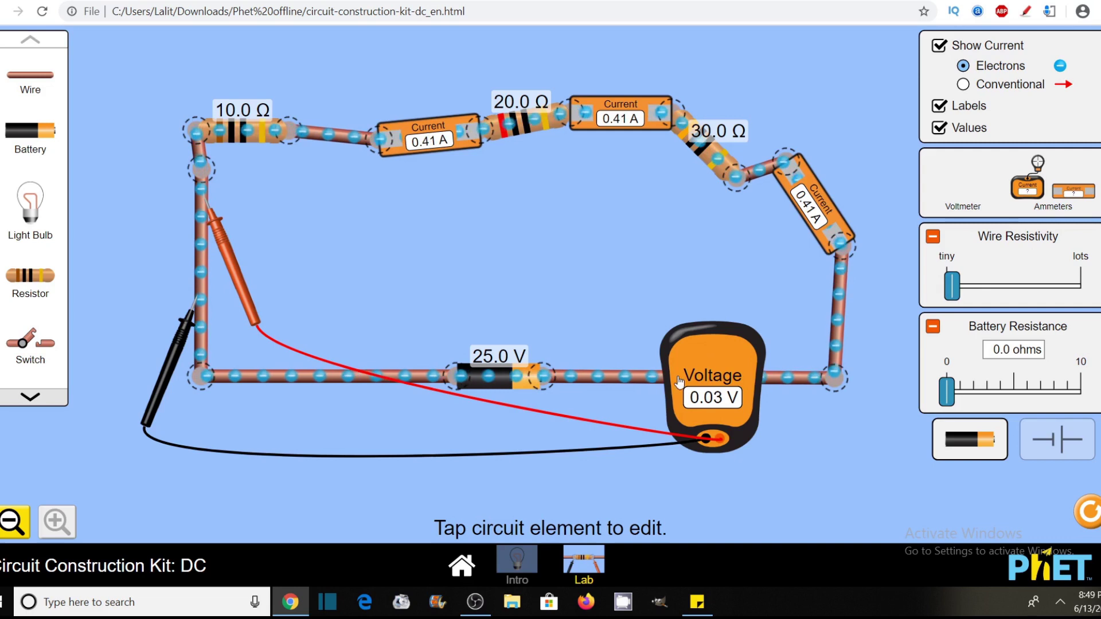
pyautogui.moveTo(705, 365); pyautogui.dragTo(969, 184)
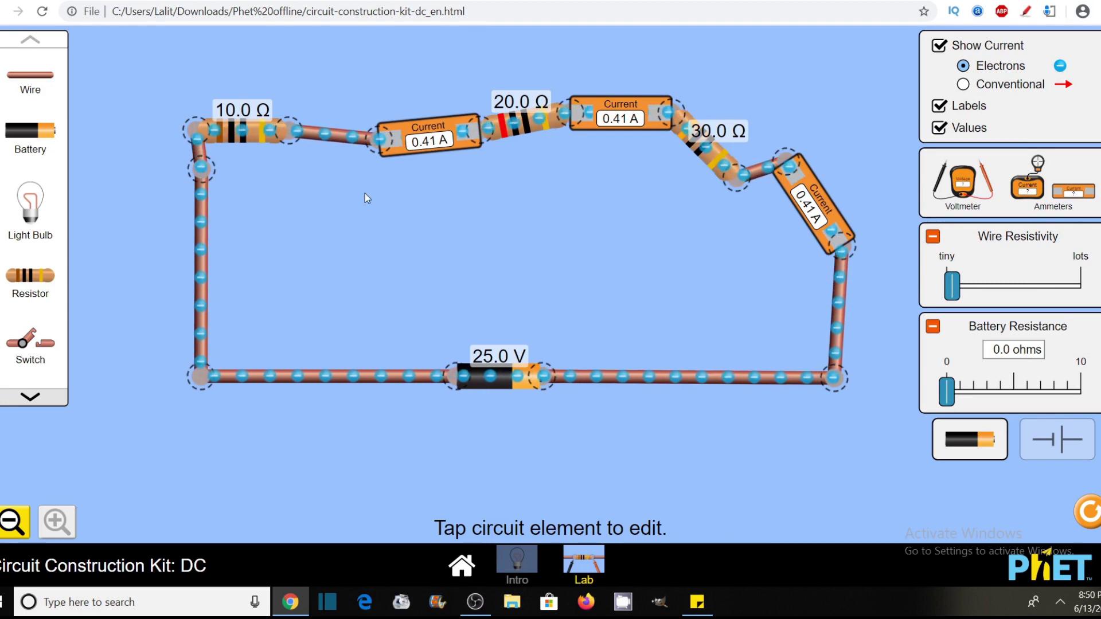
# - Shift the 10 Ω resistor and the connected 20 Ω and 30 Ω resistor-ammeter chain slightly upward
pyautogui.moveTo(253, 138); pyautogui.dragTo(270, 125)
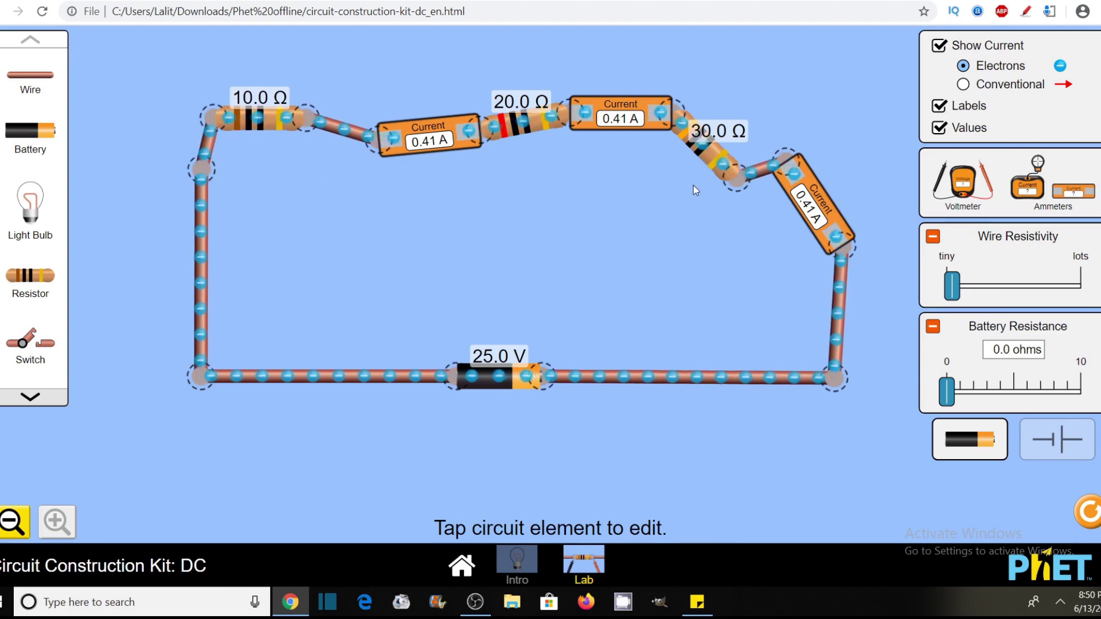
pyautogui.moveTo(708, 150); pyautogui.dragTo(721, 137)
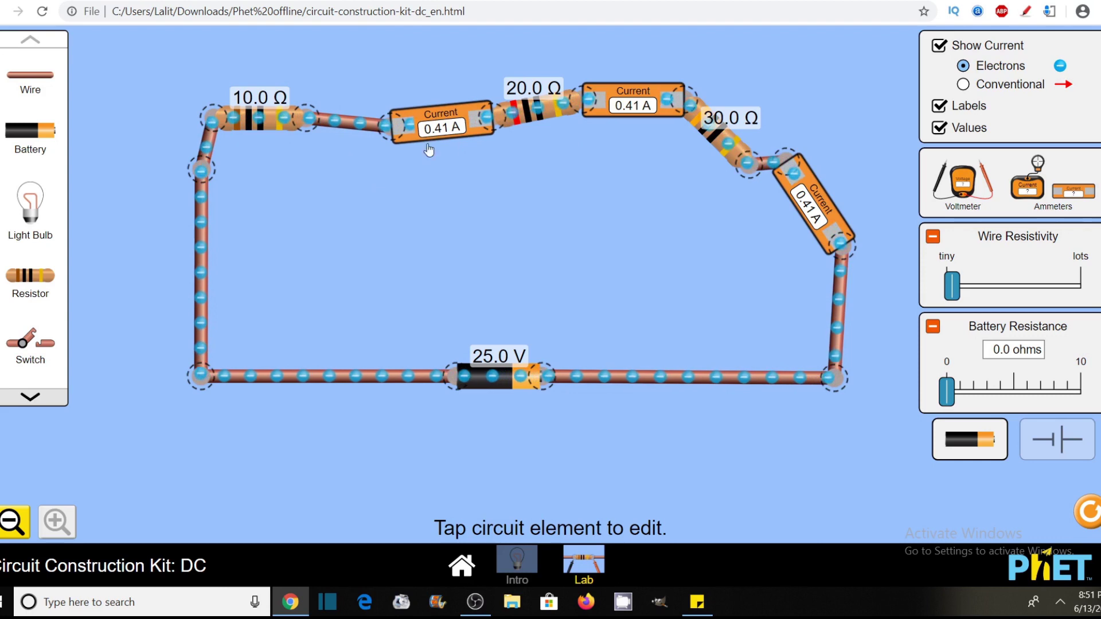
pyautogui.click(279, 122)
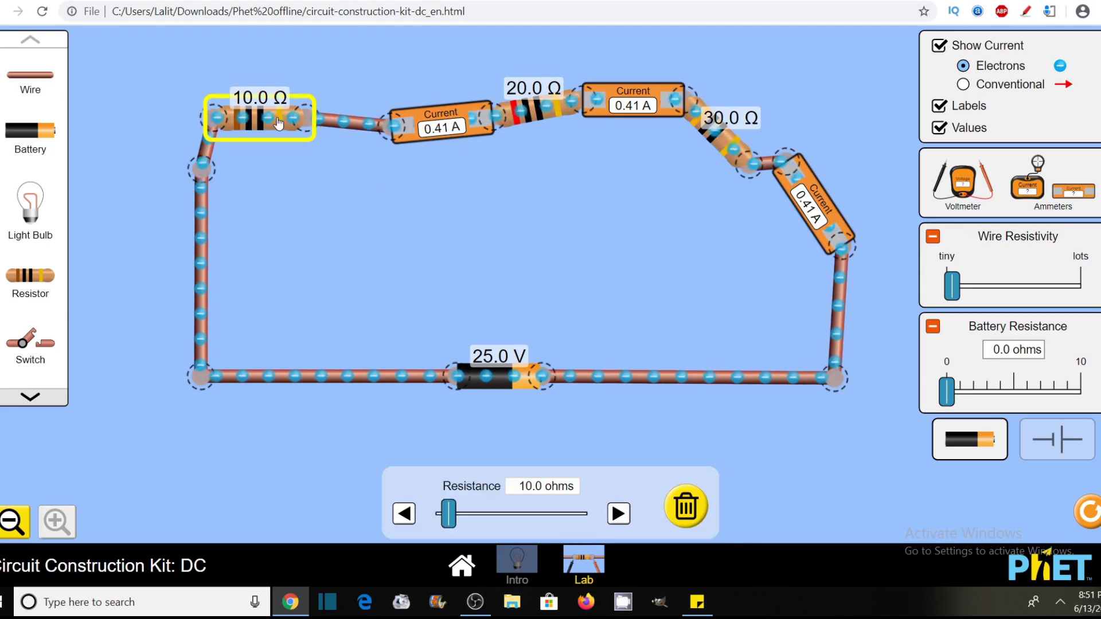
# - Delete the three series ammeters and the 20 Ω and 30 Ω resistors from the circuit
pyautogui.click(434, 131)
pyautogui.press('Delete')
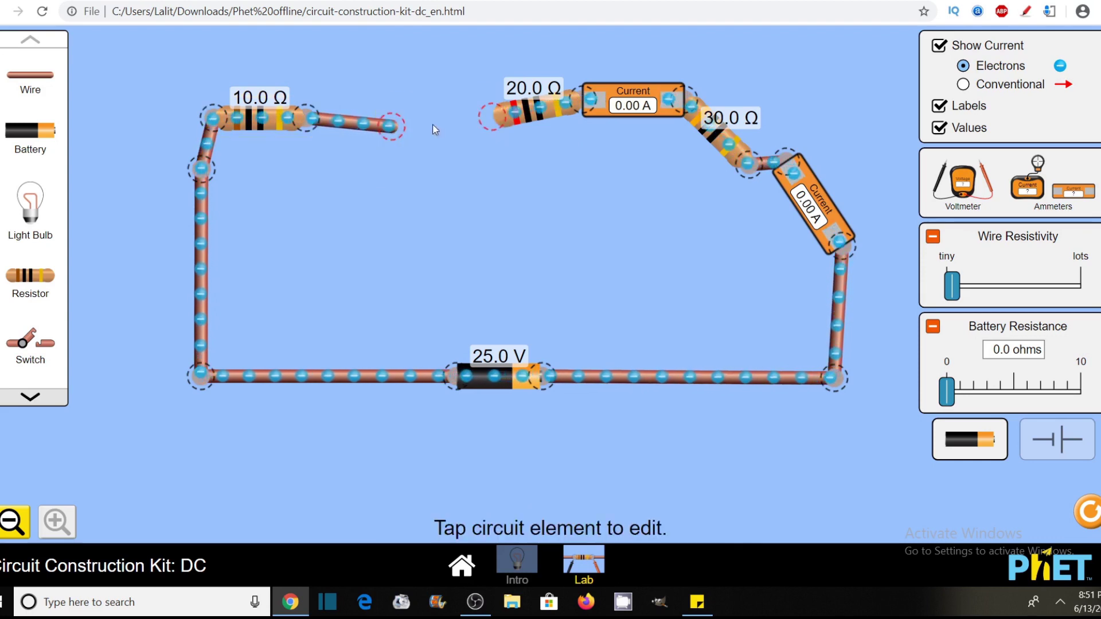
pyautogui.click(534, 117)
pyautogui.press('Delete')
pyautogui.click(634, 100)
pyautogui.press('Delete')
pyautogui.click(714, 138)
pyautogui.press('Delete')
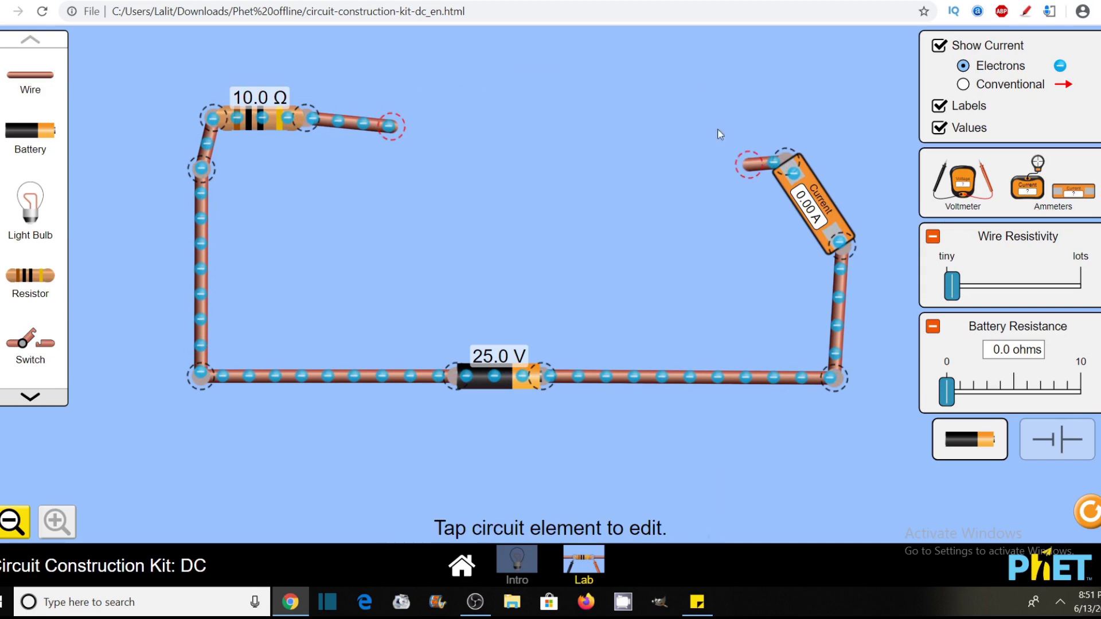
pyautogui.click(811, 200)
pyautogui.press('Delete')
# - Join the loose wires to close the loop and move the 10 Ω resistor toward the middle of the upper side
pyautogui.click(785, 162)
pyautogui.moveTo(748, 163); pyautogui.dragTo(388, 123)
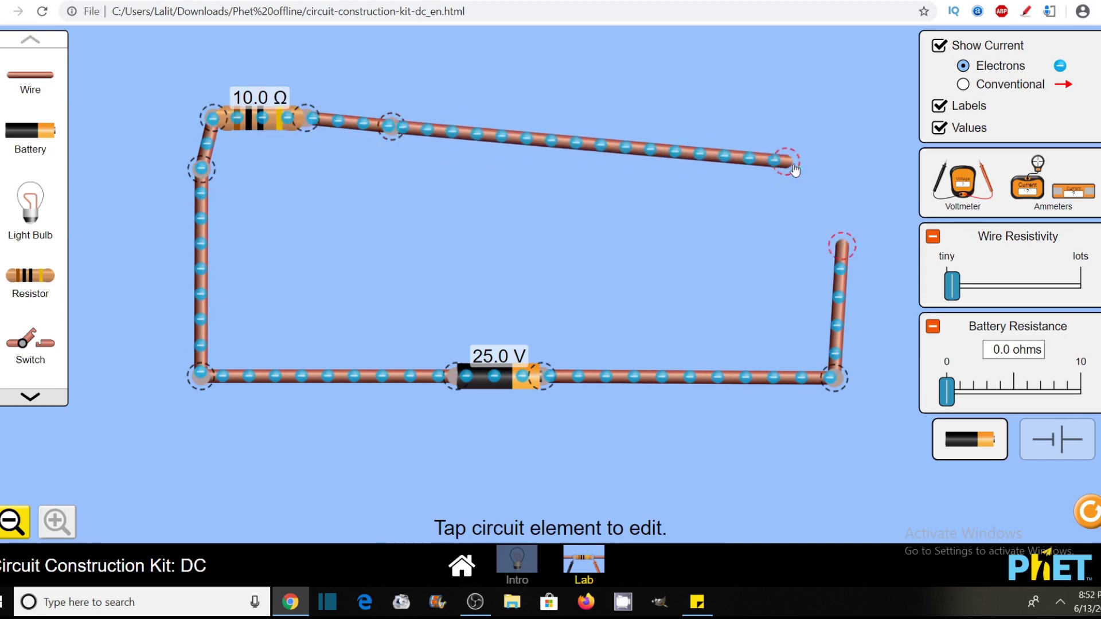
pyautogui.moveTo(786, 163); pyautogui.dragTo(842, 246)
pyautogui.moveTo(259, 114); pyautogui.dragTo(420, 134)
pyautogui.moveTo(504, 158); pyautogui.dragTo(664, 186)
# - Set the remaining resistor's resistance to 60 ohms
pyautogui.click(420, 146)
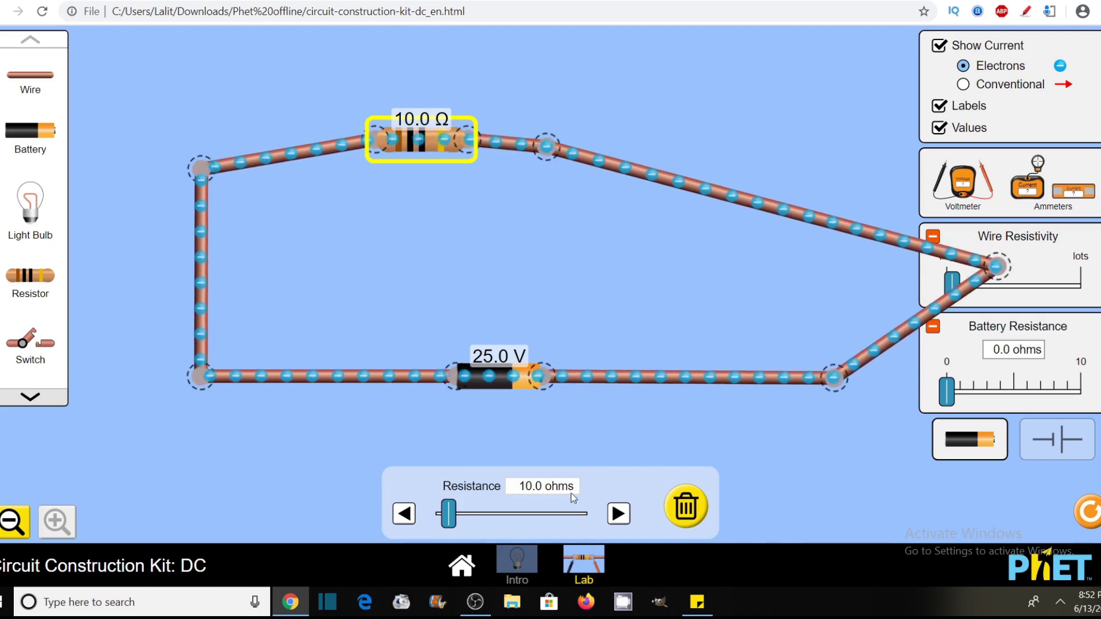
pyautogui.moveTo(452, 516); pyautogui.dragTo(511, 519)
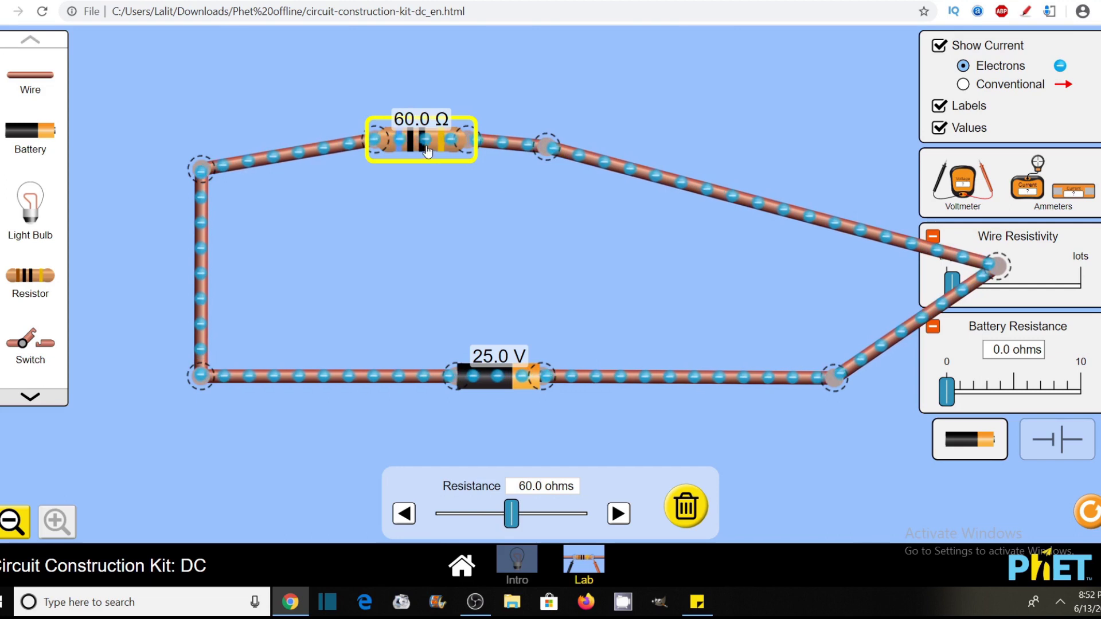
pyautogui.click(492, 216)
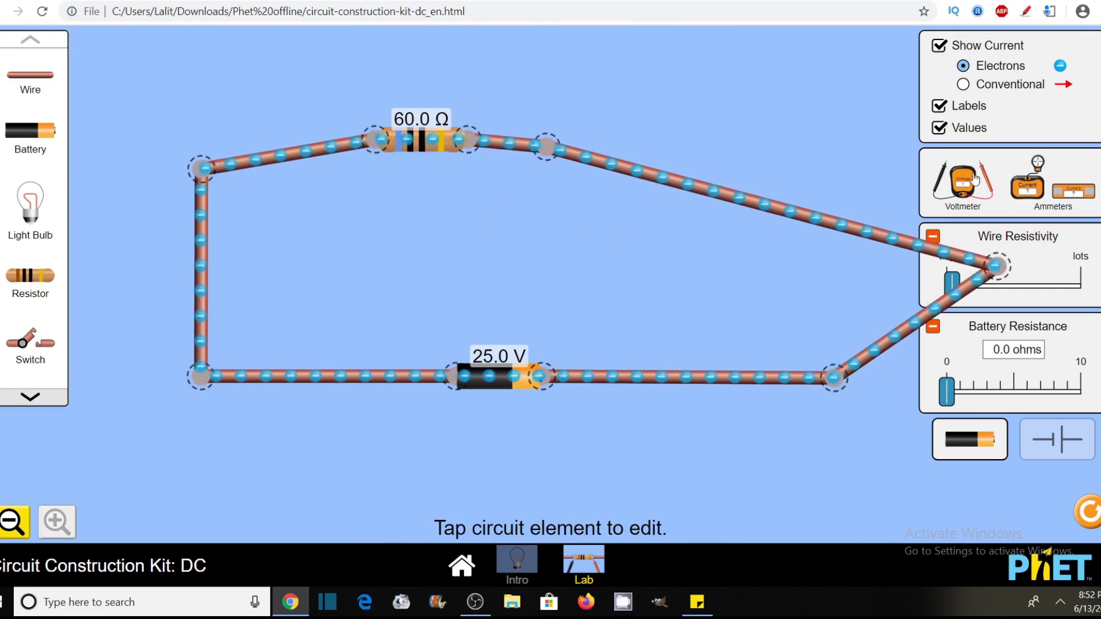
# - Replace the long sloping wire after the 60 Ω resistor with a series ammeter and close the circuit
pyautogui.moveTo(1074, 191); pyautogui.dragTo(855, 186)
pyautogui.moveTo(744, 127); pyautogui.dragTo(771, 102)
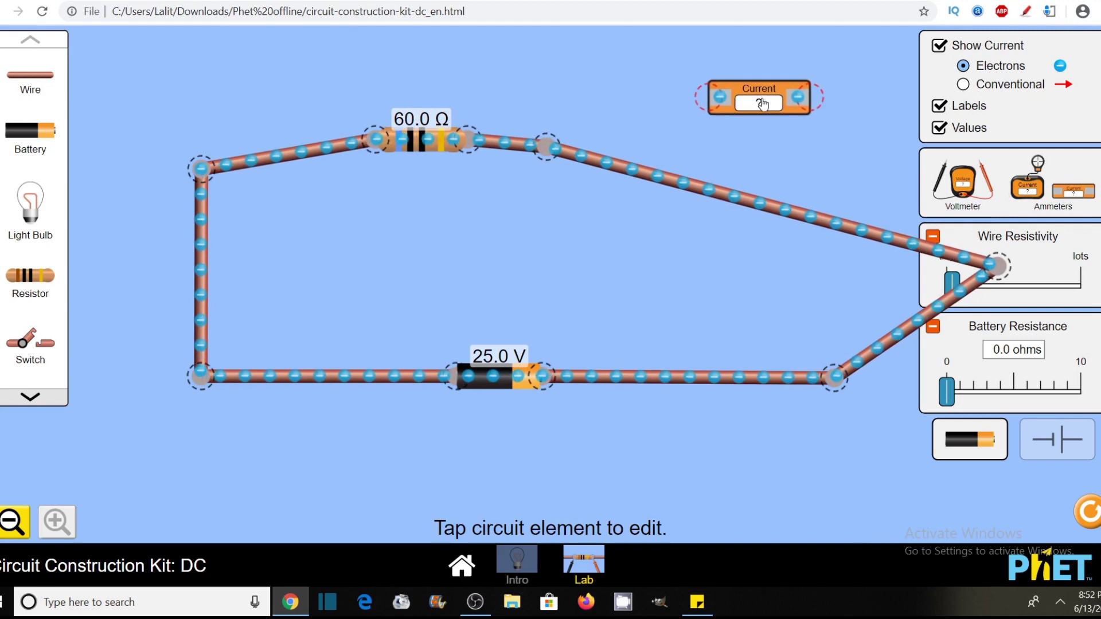
pyautogui.click(685, 183)
pyautogui.press('Delete')
pyautogui.moveTo(548, 145); pyautogui.dragTo(704, 108)
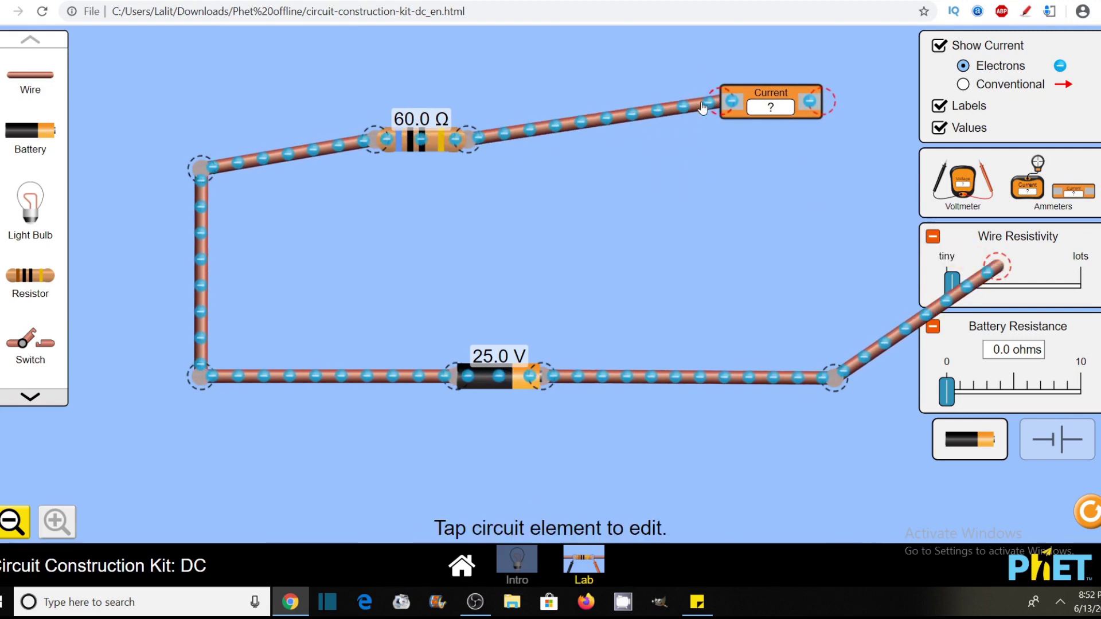
pyautogui.moveTo(995, 263); pyautogui.dragTo(842, 93)
pyautogui.moveTo(775, 99); pyautogui.dragTo(697, 118)
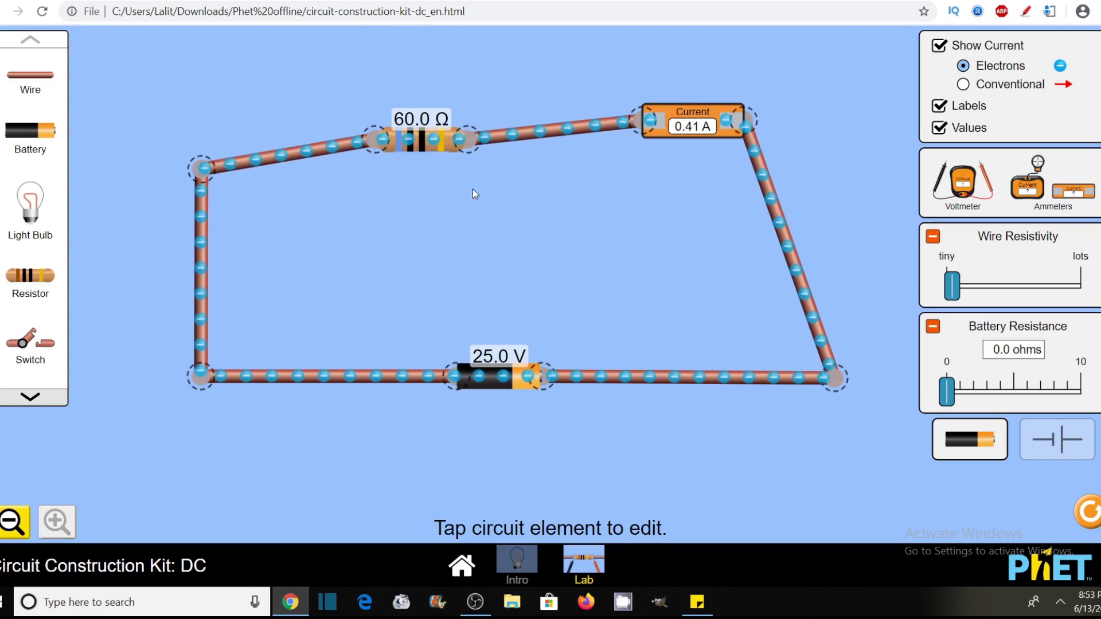
# - Delete the series ammeter and reconnect the wire from the 60 Ω resistor to the circuit's right-hand wire
pyautogui.click(669, 126)
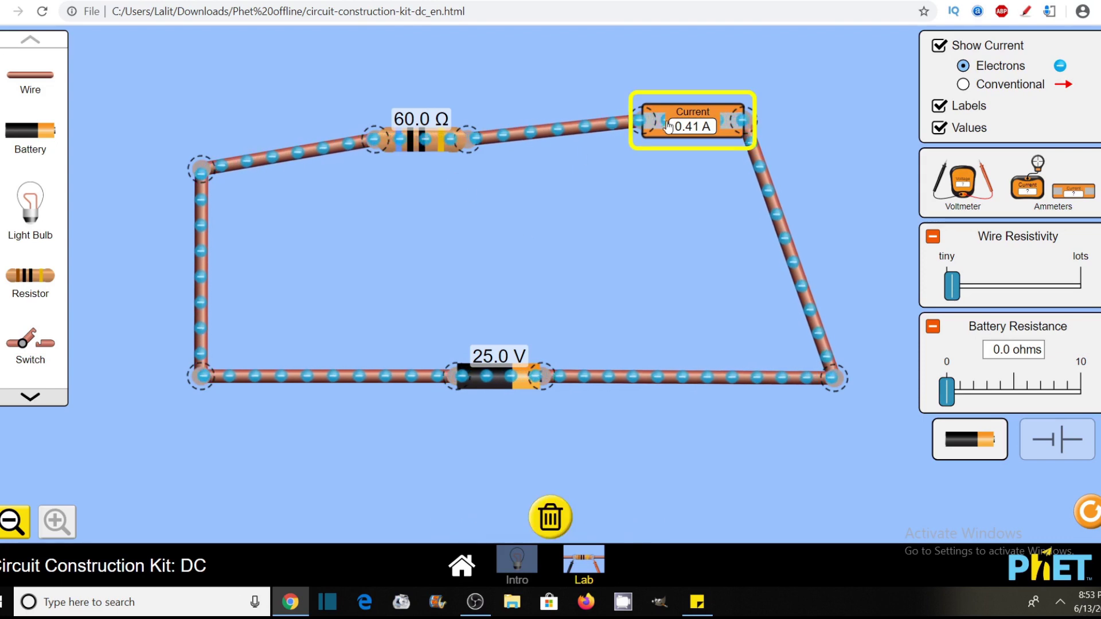
pyautogui.press('Delete')
pyautogui.moveTo(649, 130); pyautogui.dragTo(730, 130)
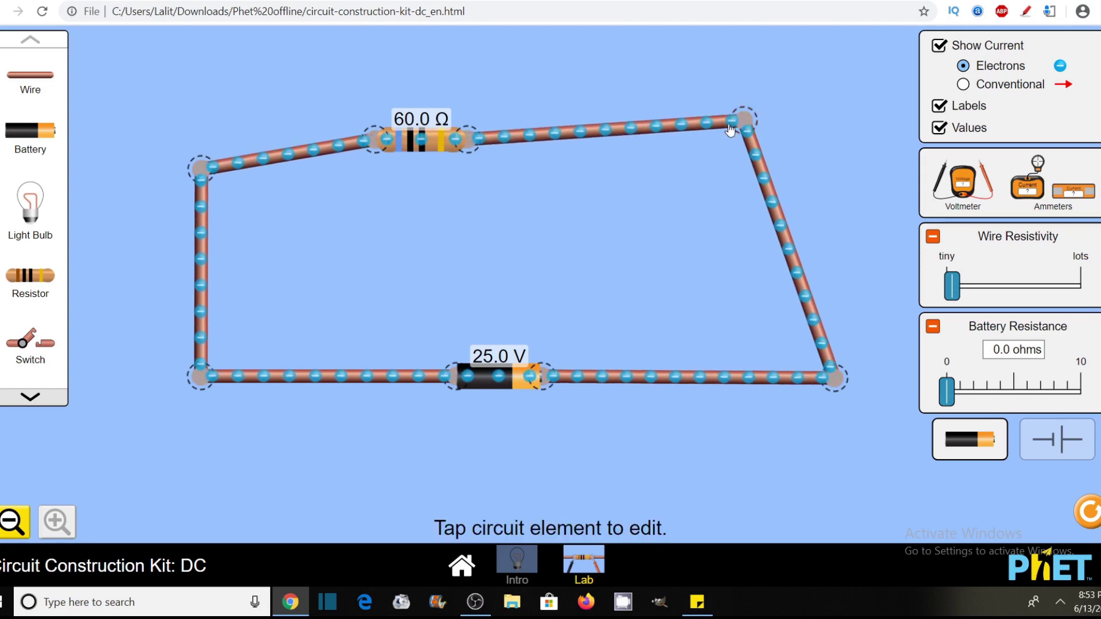
# - Measure the voltage between the circuit's upper corners, and move both voltmeter probes closer to the 60 Ω resistor
pyautogui.moveTo(963, 181); pyautogui.dragTo(546, 253)
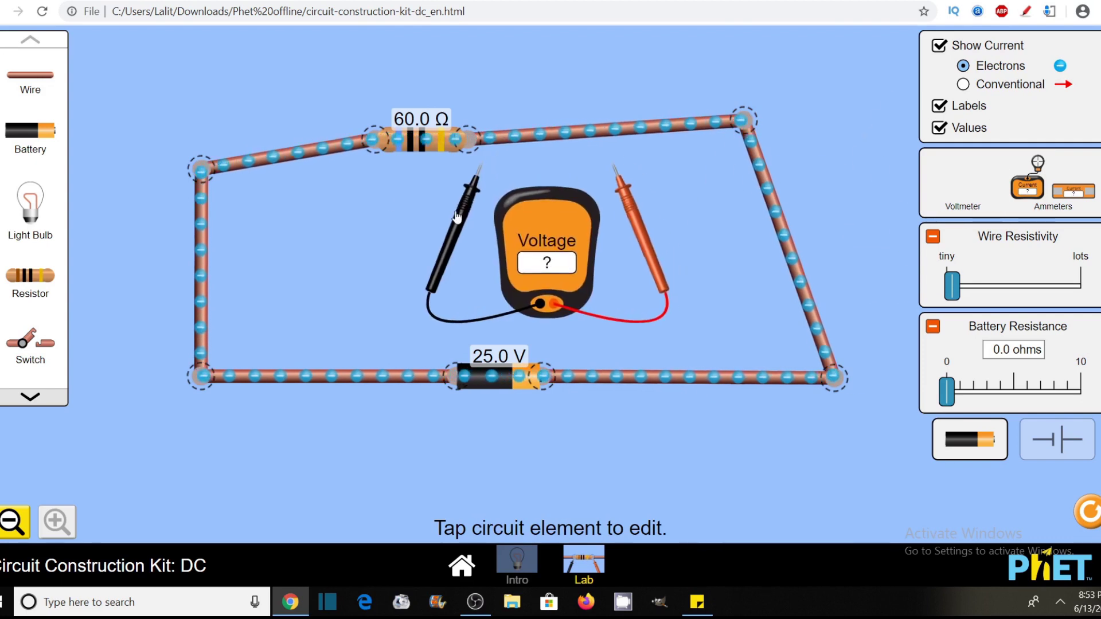
pyautogui.moveTo(457, 216); pyautogui.dragTo(181, 221)
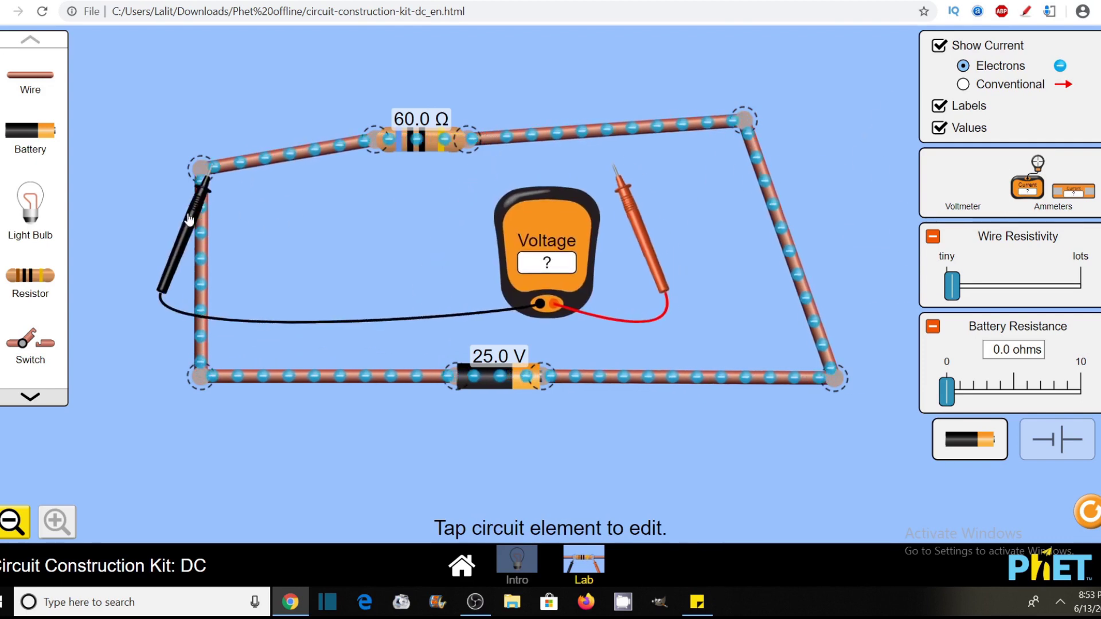
pyautogui.moveTo(648, 259); pyautogui.dragTo(772, 208)
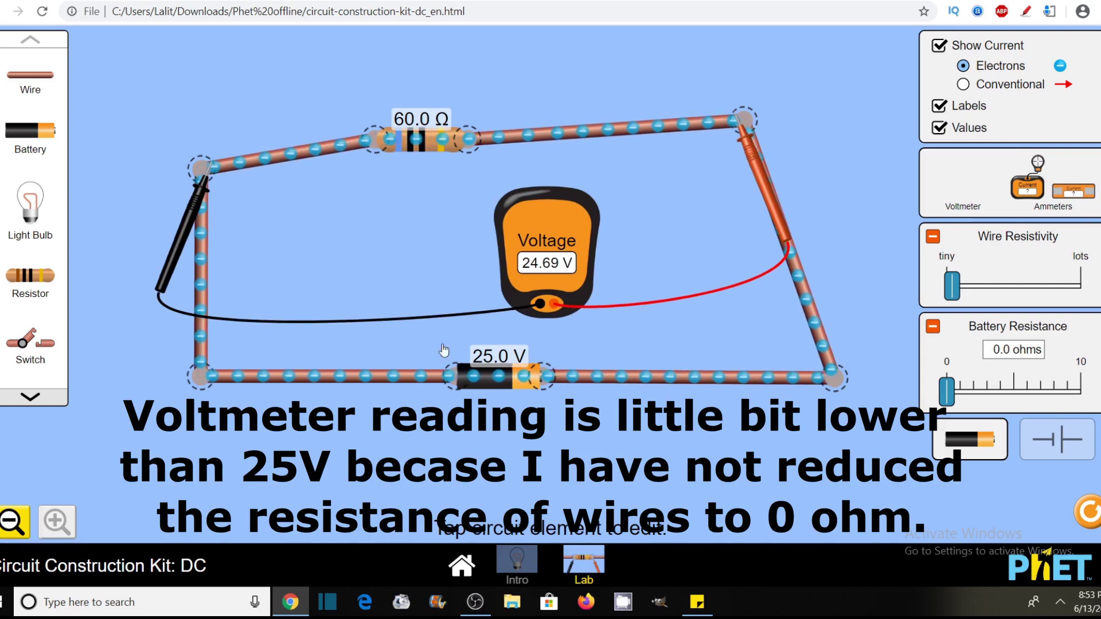
pyautogui.moveTo(209, 175); pyautogui.dragTo(314, 156)
pyautogui.moveTo(752, 143); pyautogui.dragTo(583, 163)
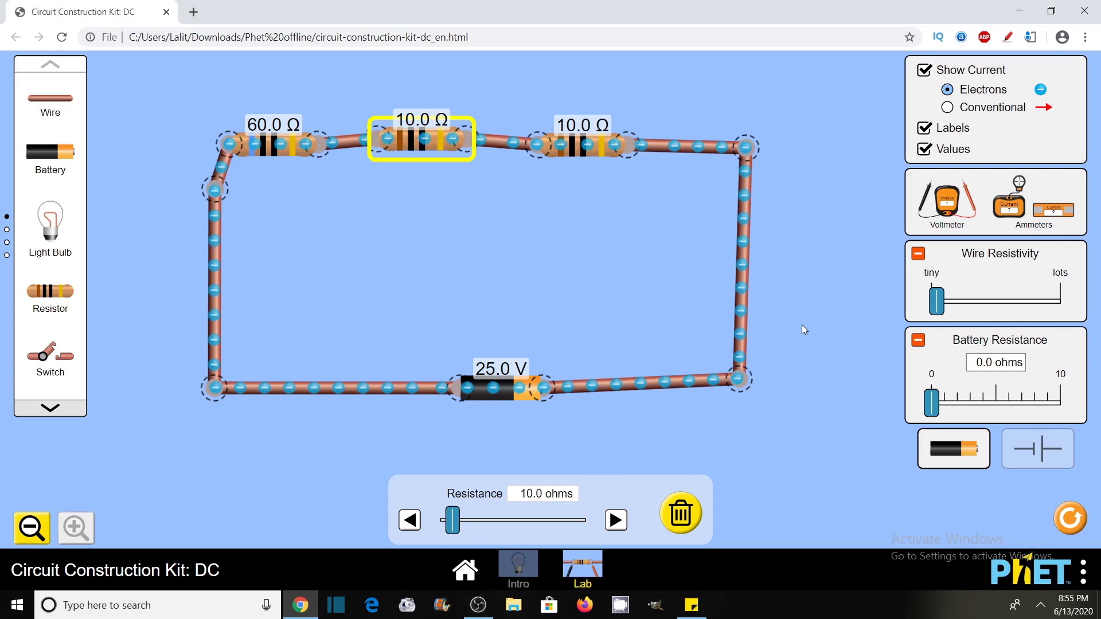
# - Raise the battery branch slightly and remove both 10 Ω resistors from the circuit's upper side, joining the wires between them
pyautogui.click(378, 392)
pyautogui.moveTo(378, 392); pyautogui.dragTo(378, 364)
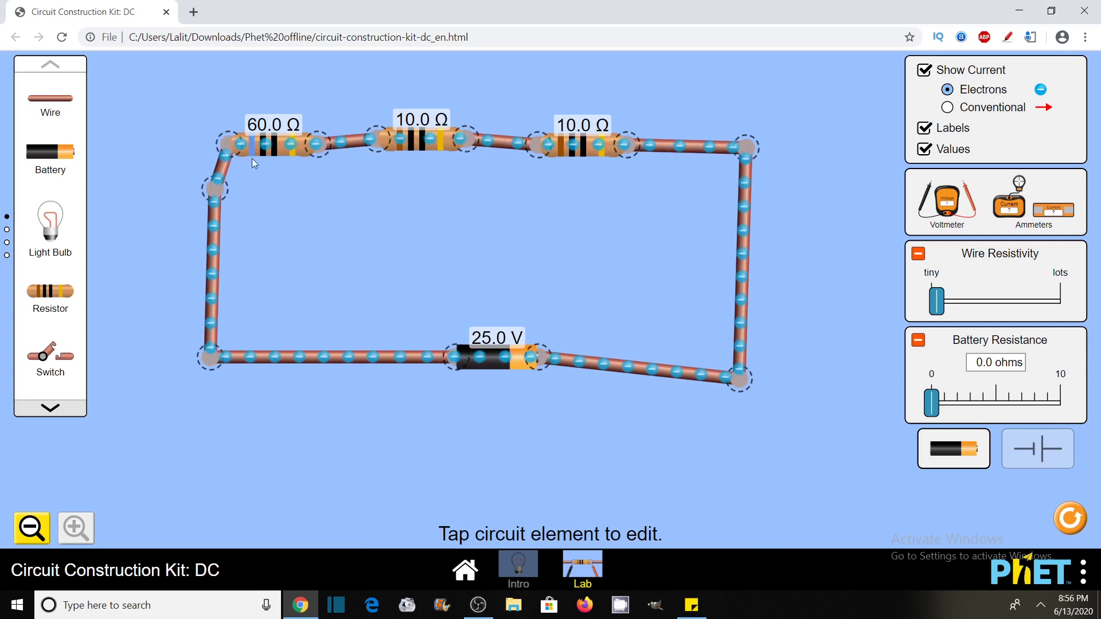
pyautogui.click(416, 142)
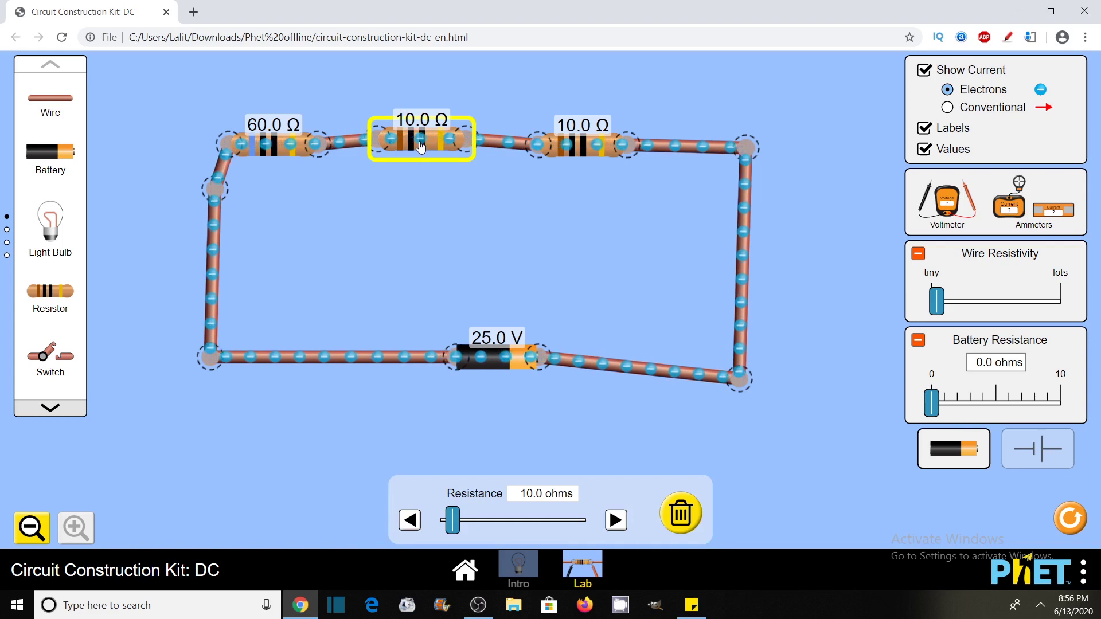
pyautogui.press('Delete')
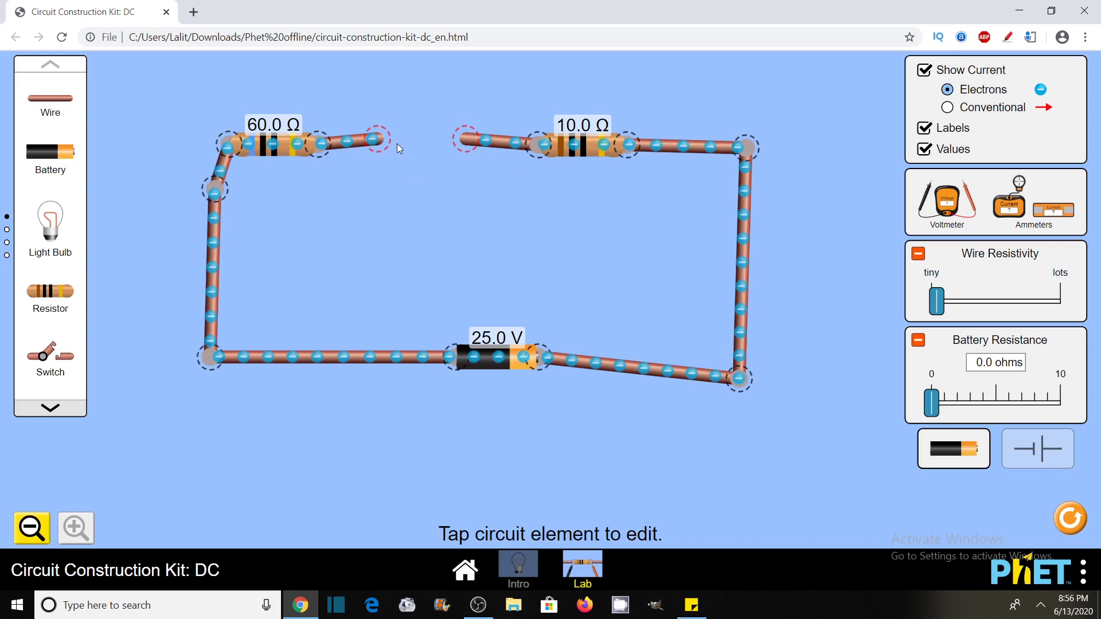
pyautogui.moveTo(385, 146); pyautogui.dragTo(478, 146)
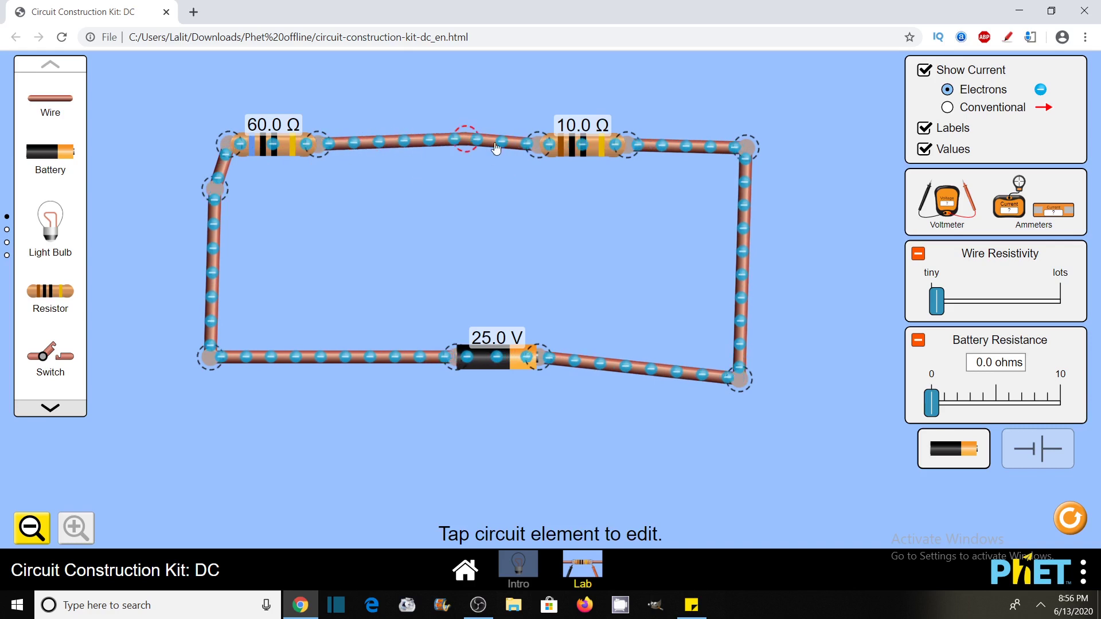
pyautogui.click(593, 148)
pyautogui.press('Delete')
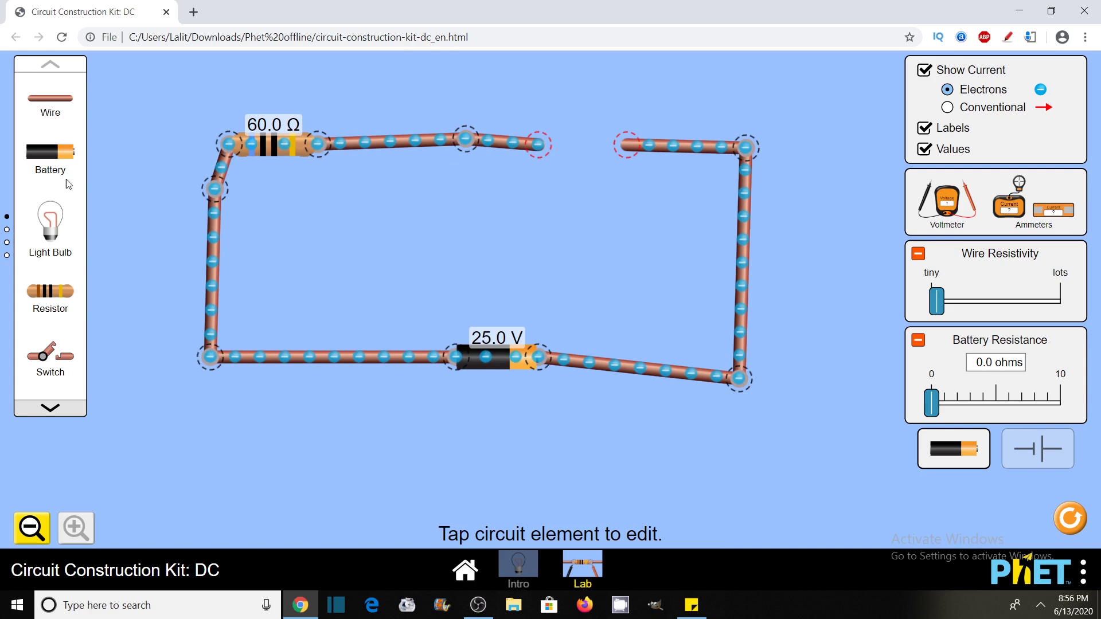
# - Add two branches at the 60 Ω resistor's left end, each made of a wire and a 10 Ω resistor
pyautogui.moveTo(57, 110); pyautogui.dragTo(229, 153)
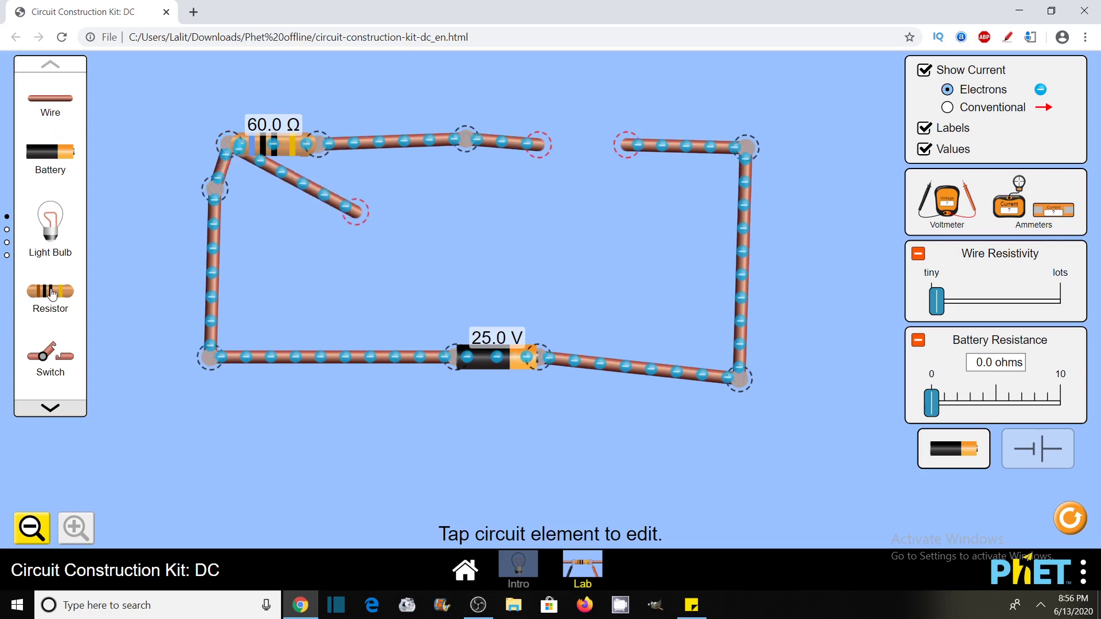
pyautogui.moveTo(51, 292); pyautogui.dragTo(409, 228)
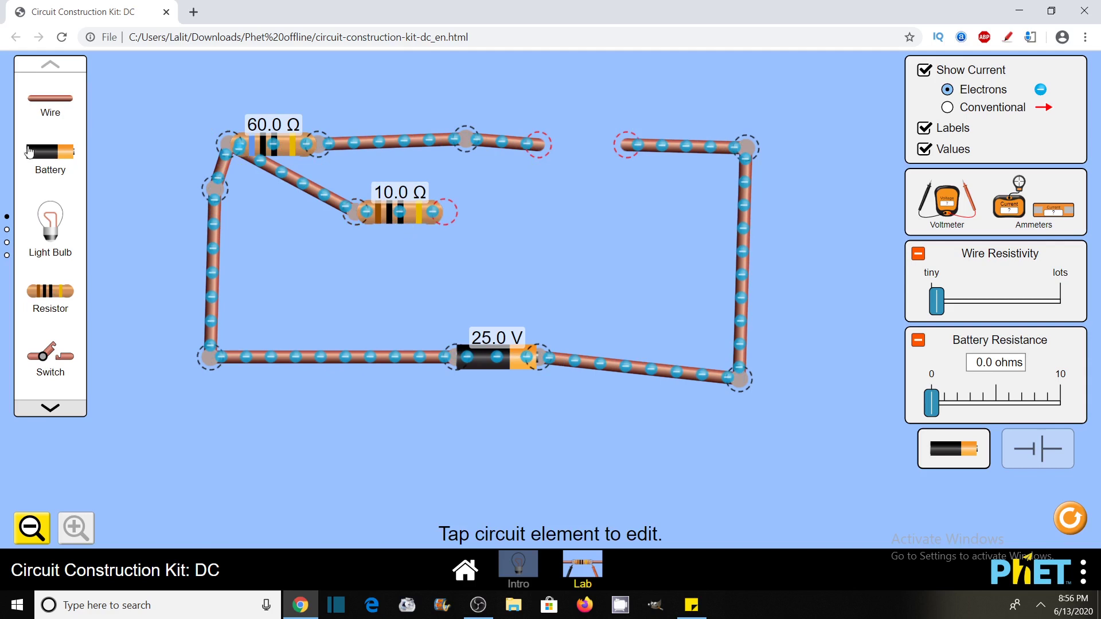
pyautogui.moveTo(44, 317); pyautogui.dragTo(414, 281)
pyautogui.moveTo(39, 115); pyautogui.dragTo(232, 154)
pyautogui.moveTo(319, 238); pyautogui.dragTo(367, 281)
# - Delete the upper-right wire and join the three resistor branches and the battery's return wire at one common junction
pyautogui.click(710, 147)
pyautogui.press('Delete')
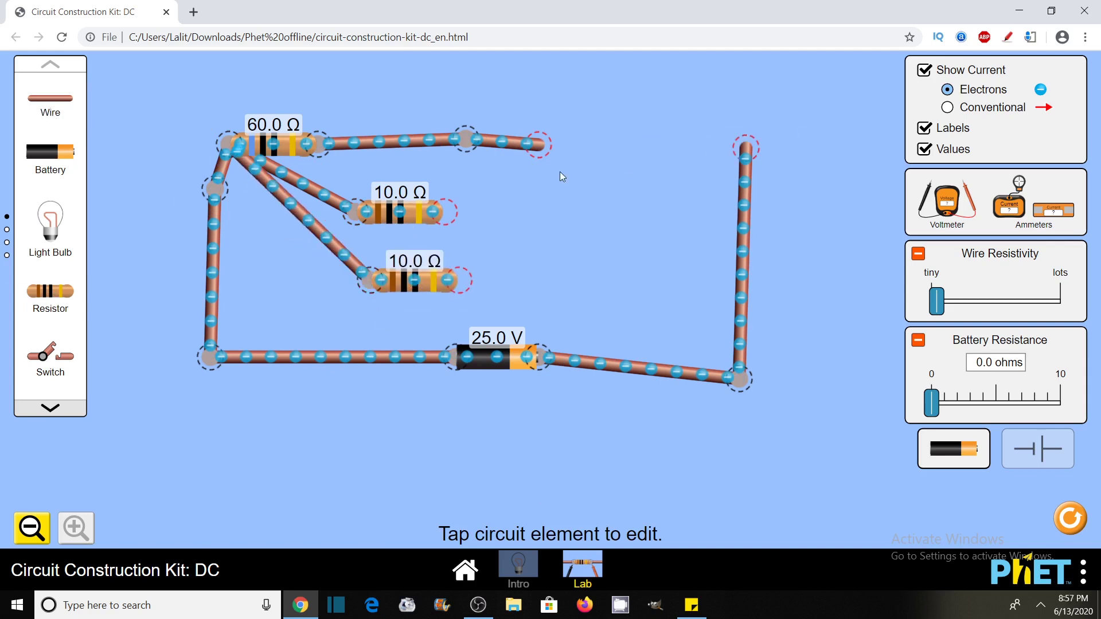
pyautogui.moveTo(453, 214); pyautogui.dragTo(544, 179)
pyautogui.moveTo(50, 99); pyautogui.dragTo(545, 179)
pyautogui.moveTo(658, 182); pyautogui.dragTo(459, 281)
pyautogui.moveTo(746, 148); pyautogui.dragTo(545, 179)
pyautogui.moveTo(473, 187); pyautogui.dragTo(442, 193)
pyautogui.moveTo(269, 143); pyautogui.dragTo(282, 141)
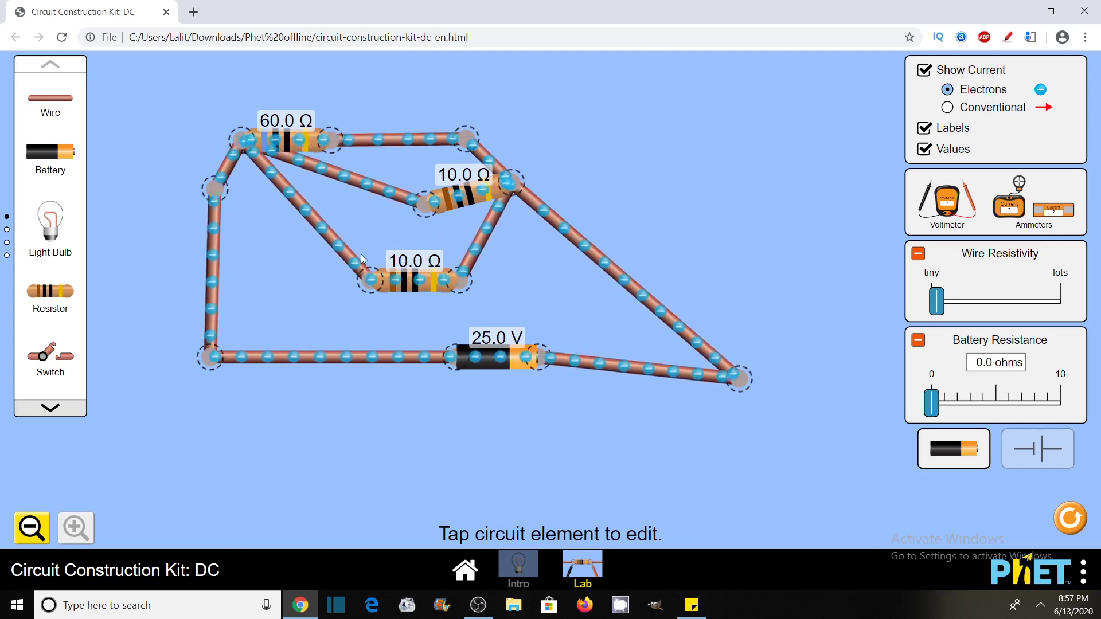
# - Delete the middle 10 Ω resistor and move the common junction closer to the 60 Ω branch's corner
pyautogui.click(446, 199)
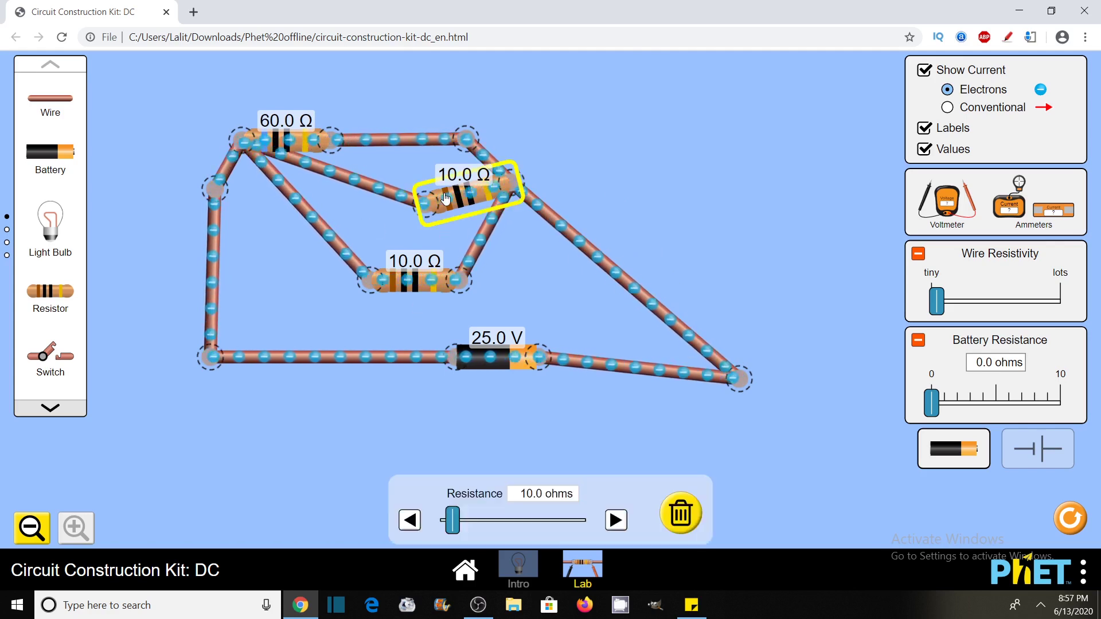
pyautogui.press('Delete')
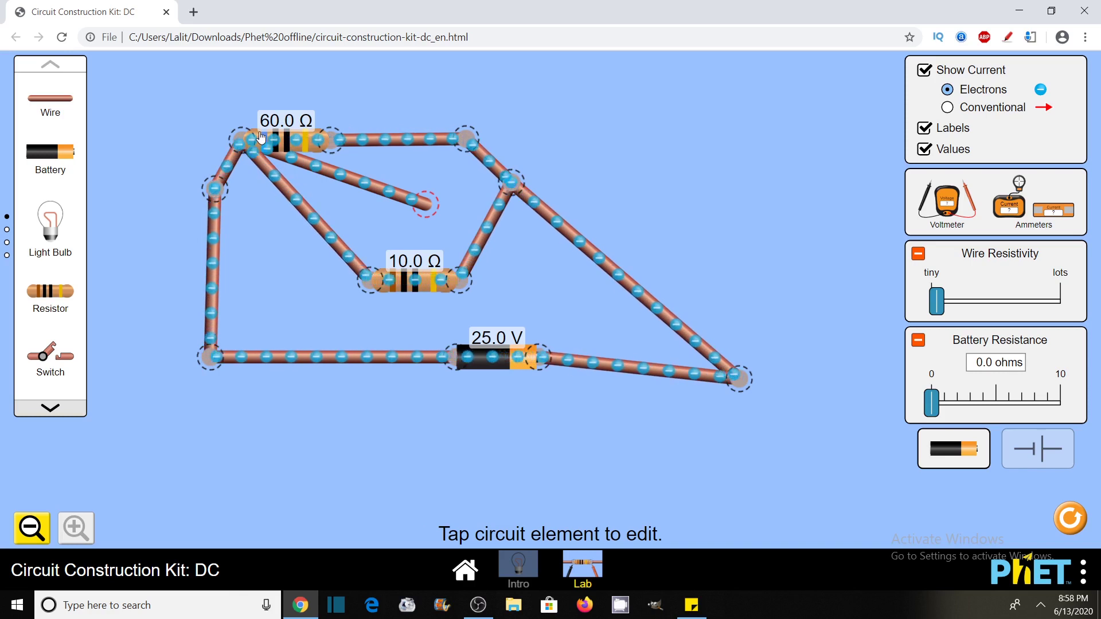
pyautogui.moveTo(525, 190); pyautogui.dragTo(489, 167)
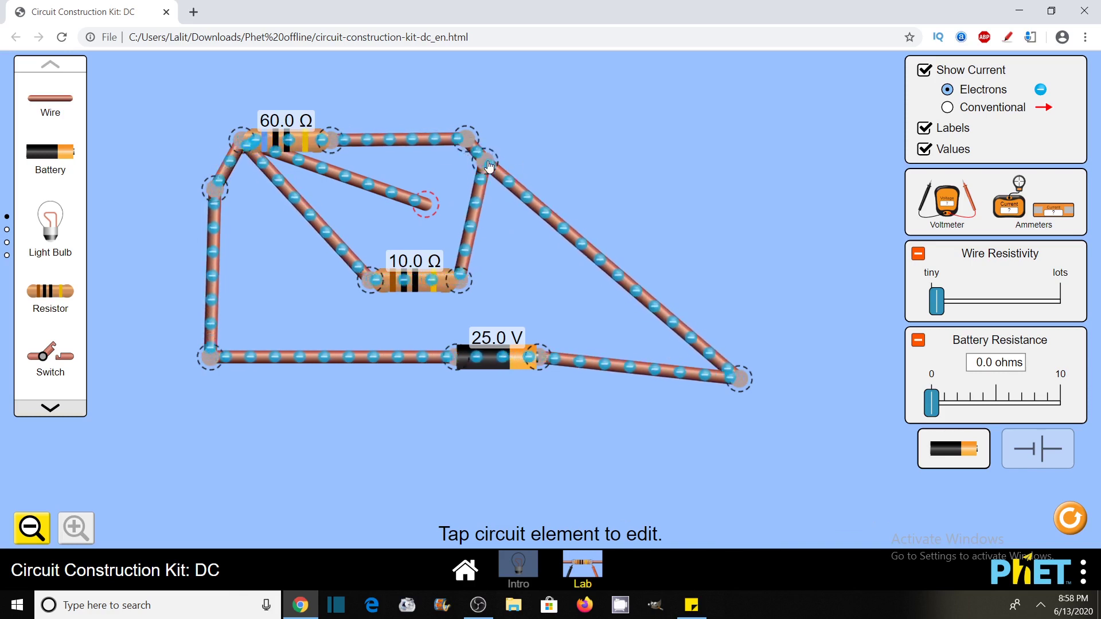